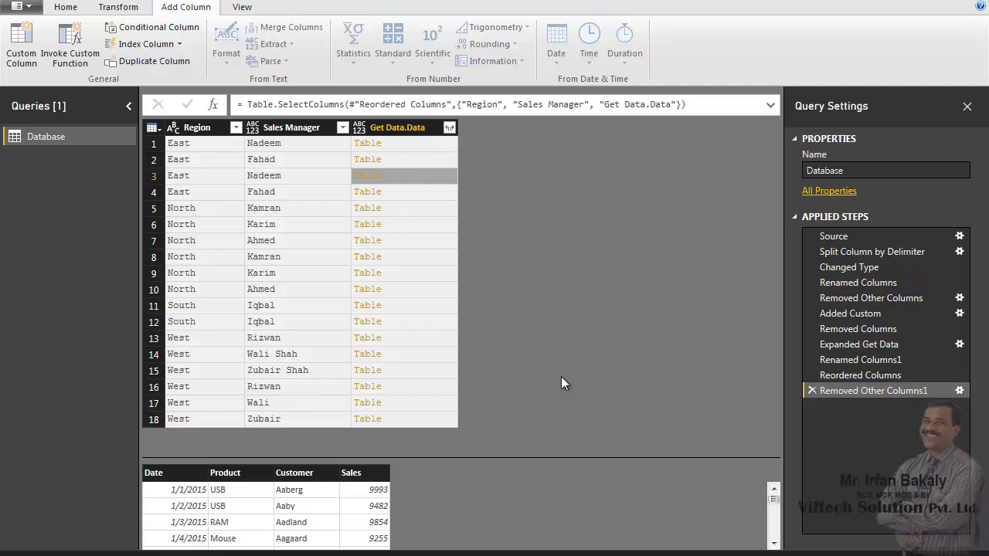
# Preview the nested tables in the first three rows of the Get Data.Data column to compare their headers
pyautogui.click(430, 146)
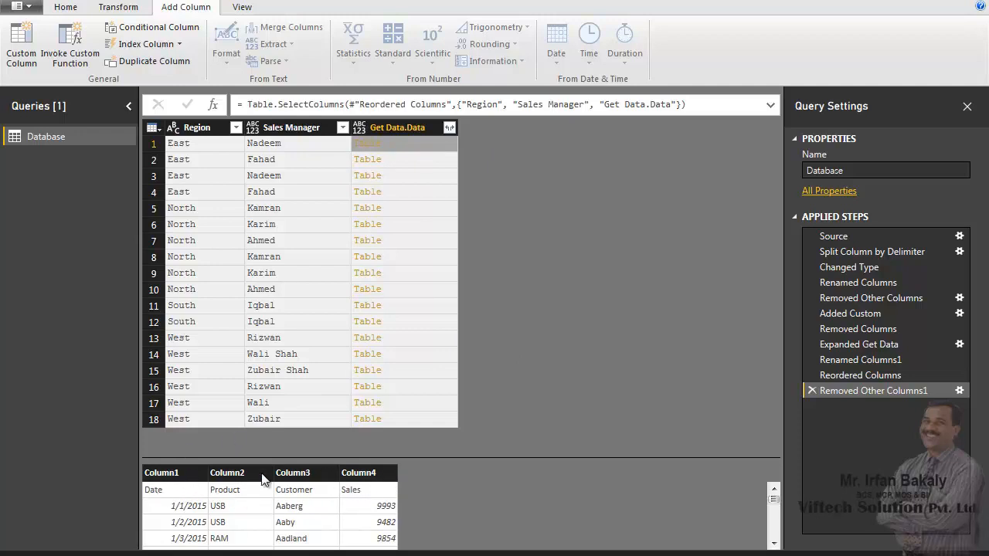
pyautogui.click(413, 161)
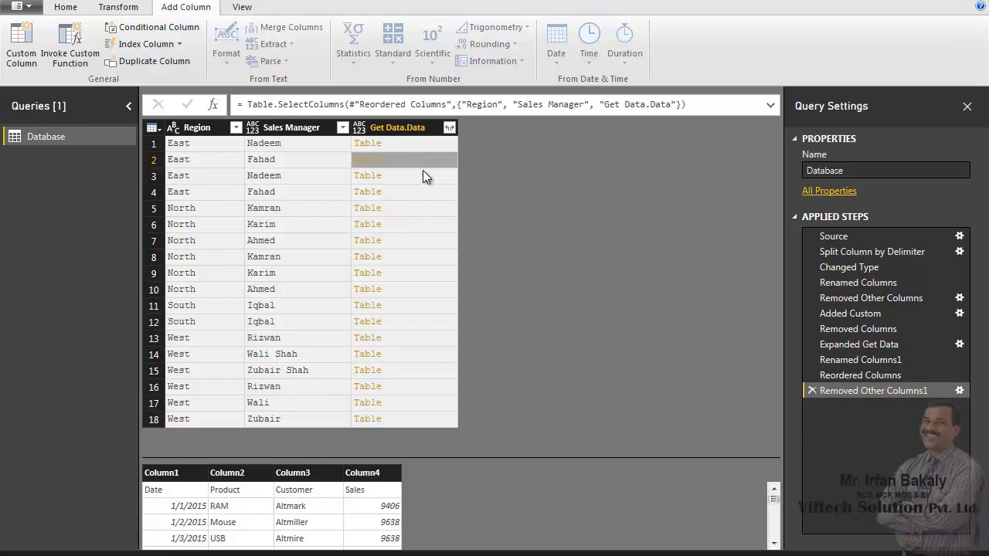
pyautogui.click(423, 171)
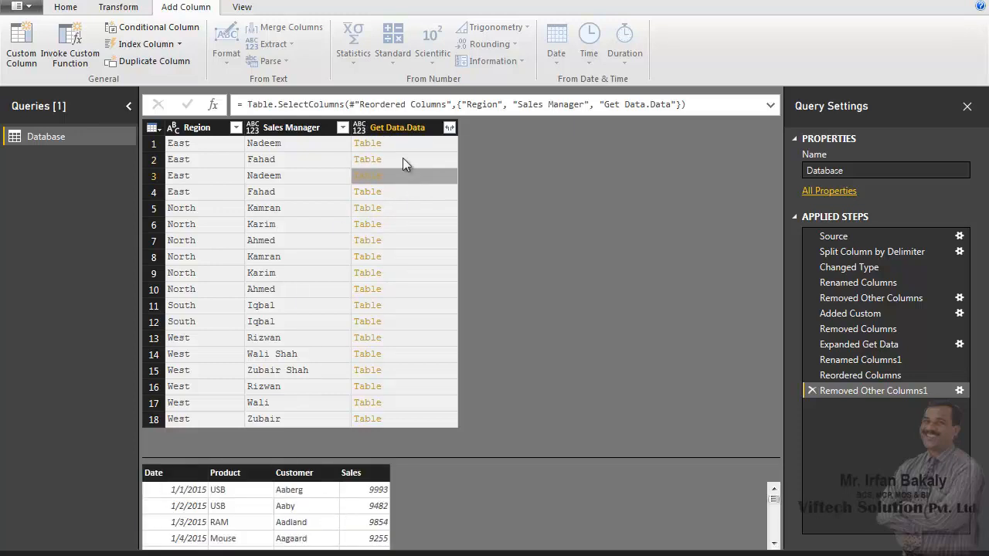
# Add a custom column named With Headers with the formula =Table.PromoteHeaders([Get Data.Data])
pyautogui.click(399, 128)
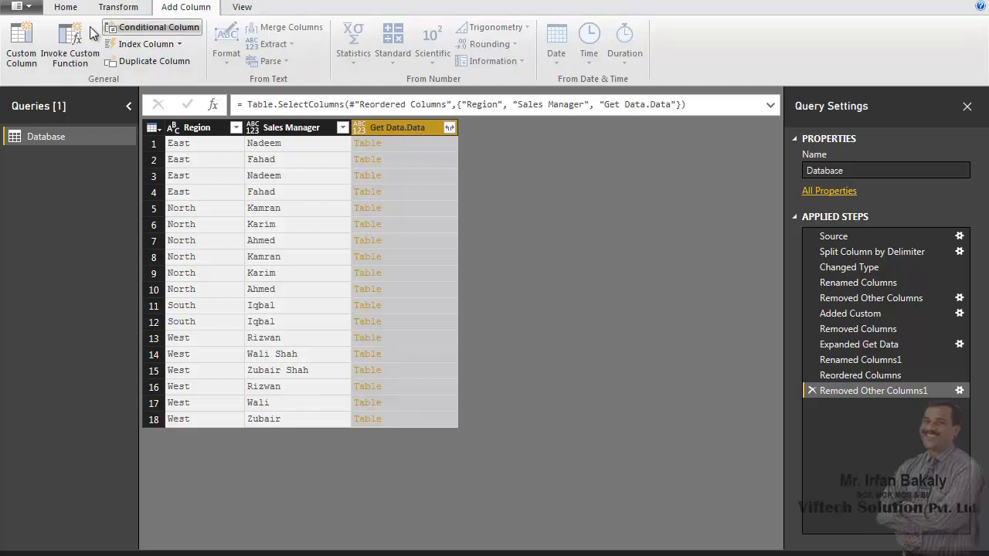
pyautogui.click(21, 39)
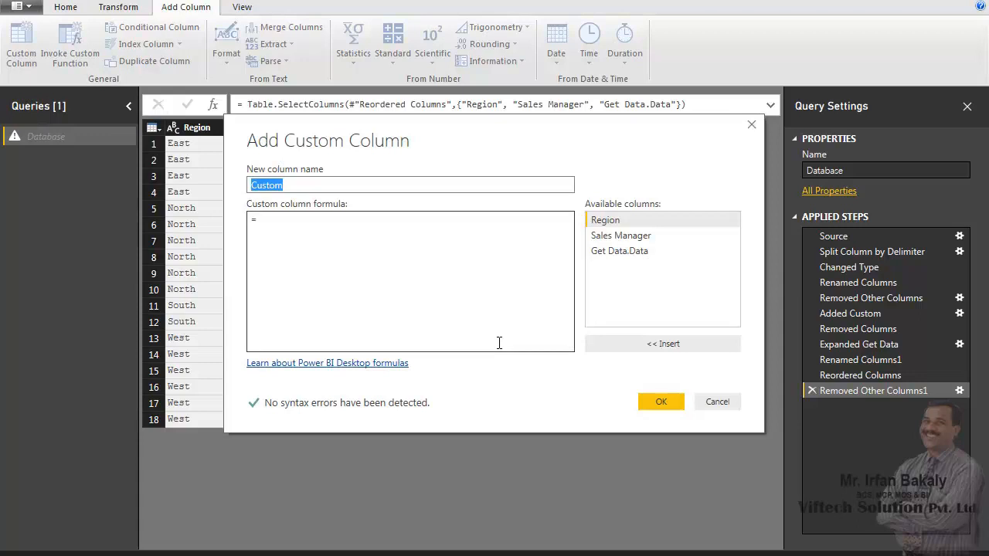
pyautogui.write('With Headers')
pyautogui.click(399, 237)
pyautogui.write('Table.')
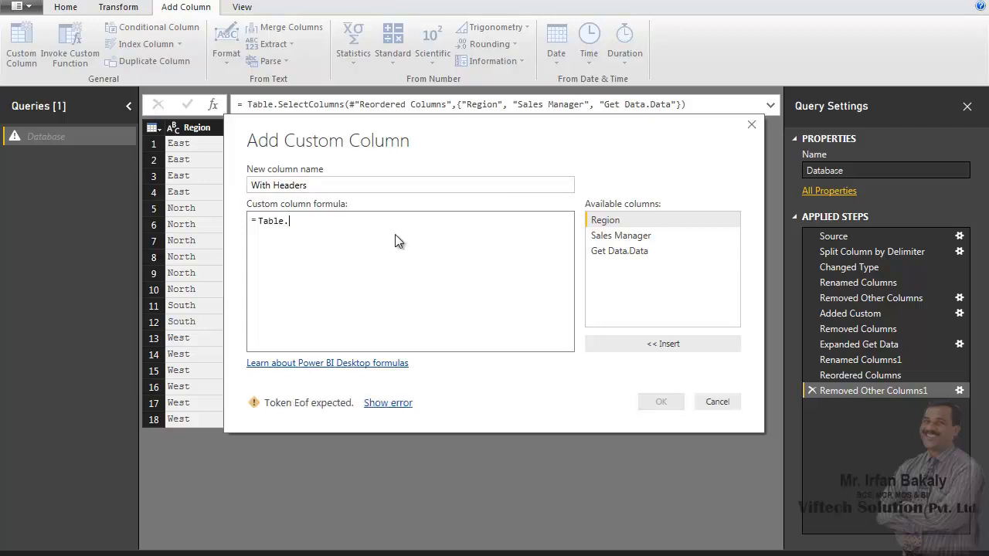
pyautogui.write('Prom')
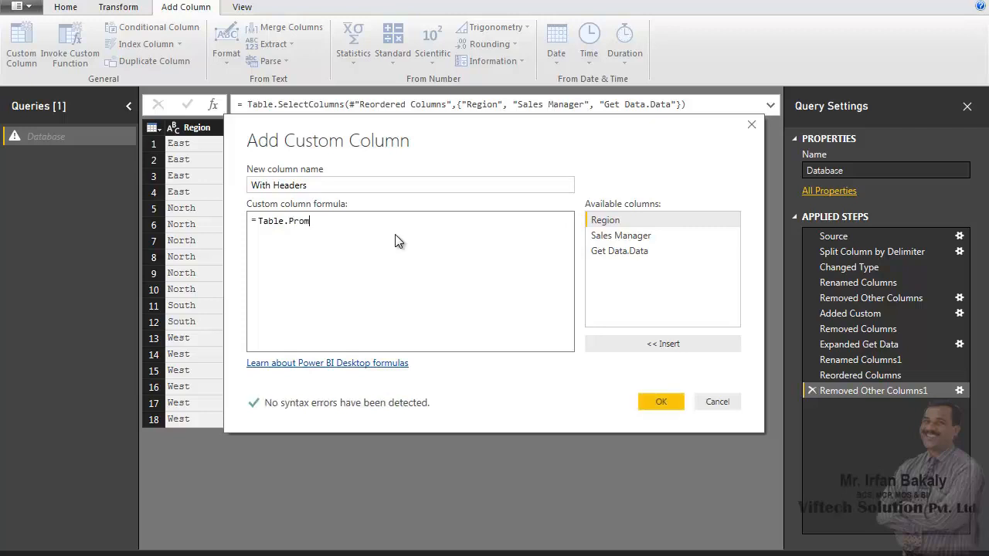
pyautogui.write('oteHeaders')
pyautogui.write('(')
pyautogui.moveTo(490, 120); pyautogui.dragTo(476, 207)
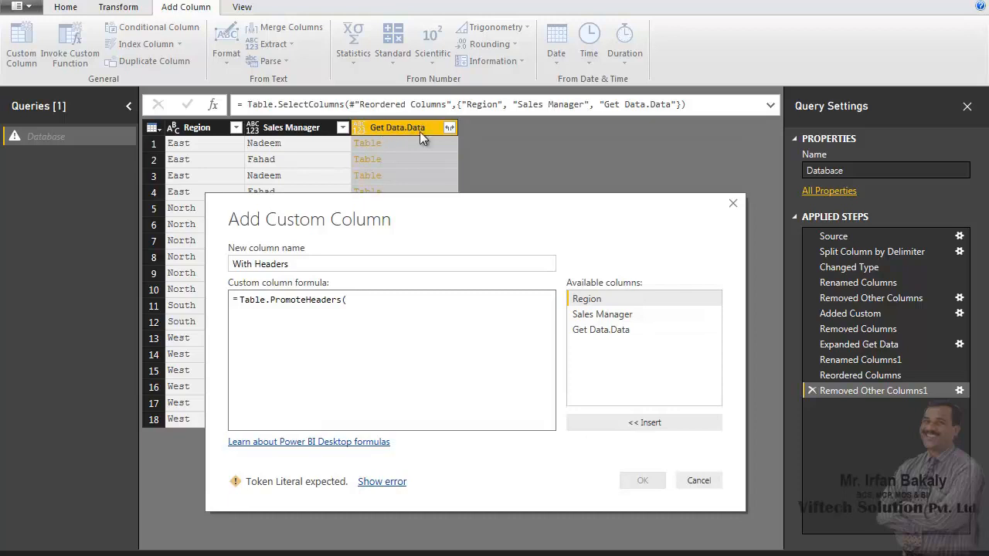
pyautogui.doubleClick(599, 332)
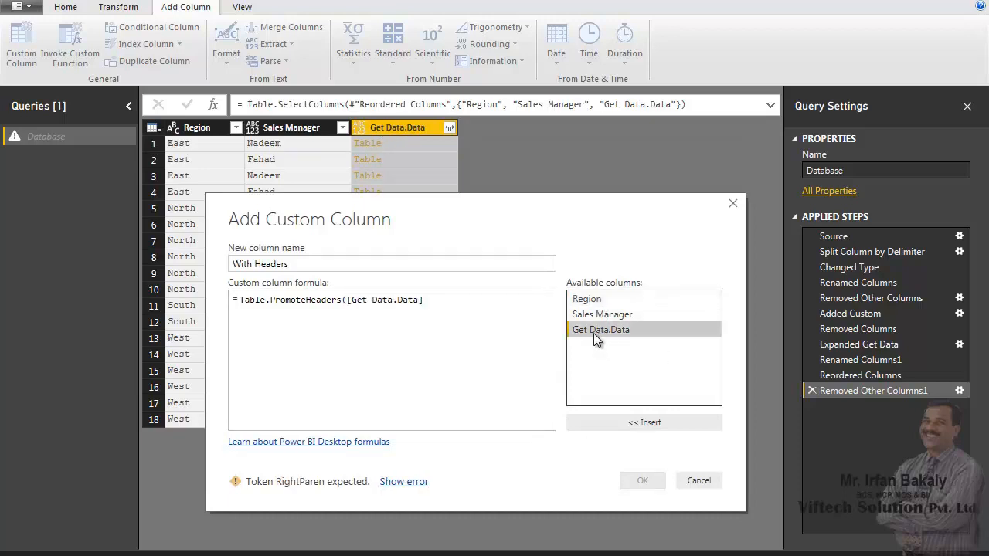
pyautogui.click(460, 299)
pyautogui.write(')')
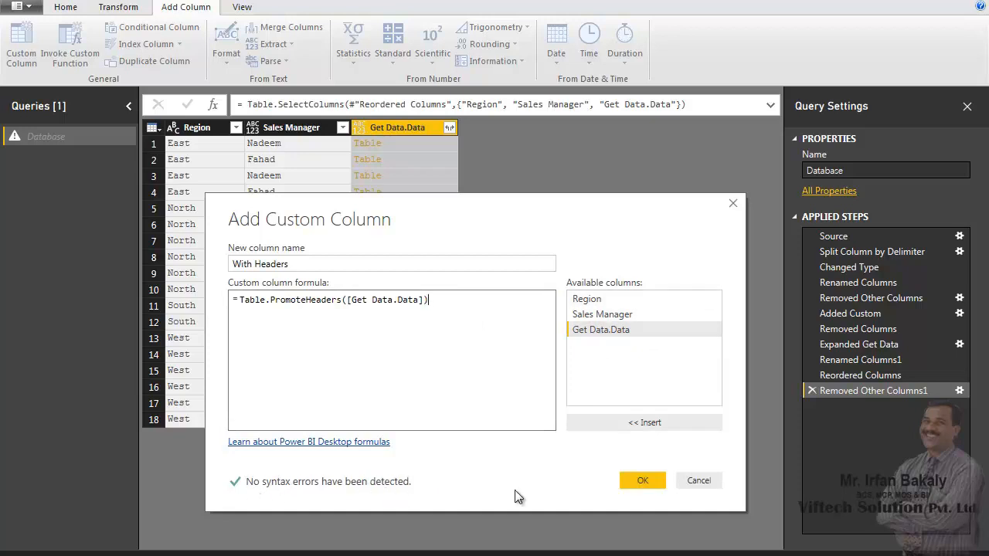
pyautogui.click(638, 480)
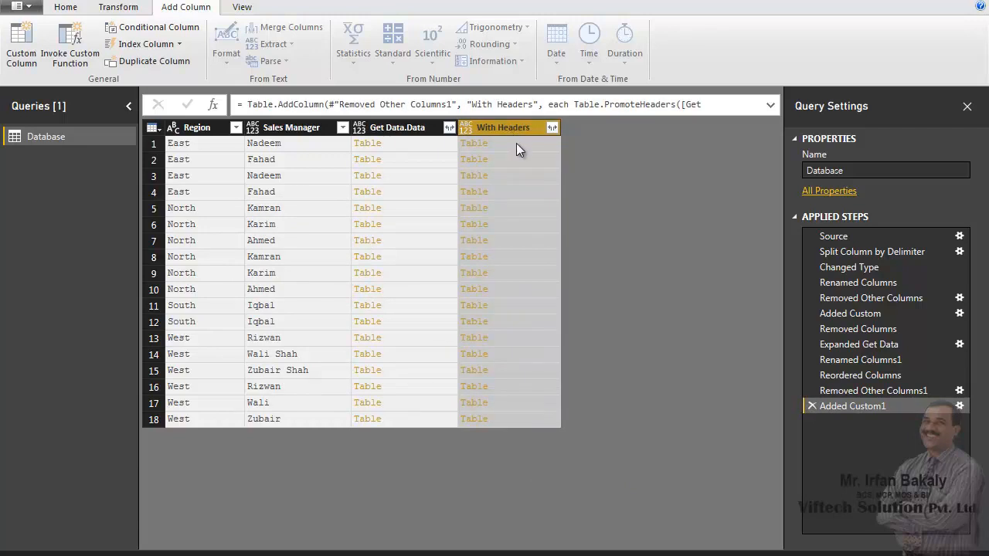
# Preview the nested tables in the first six rows of the With Headers column to check their header rows
pyautogui.click(517, 143)
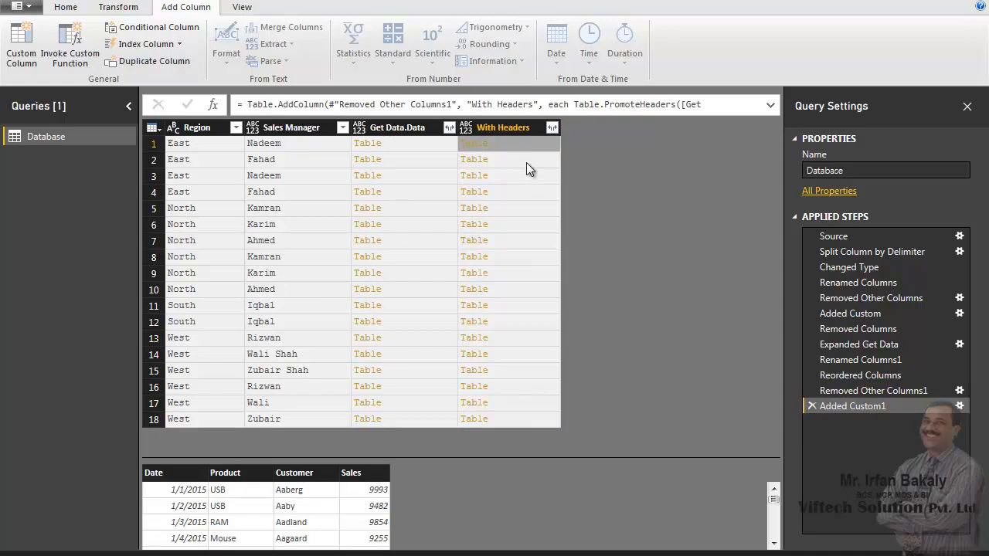
pyautogui.click(527, 163)
pyautogui.click(529, 177)
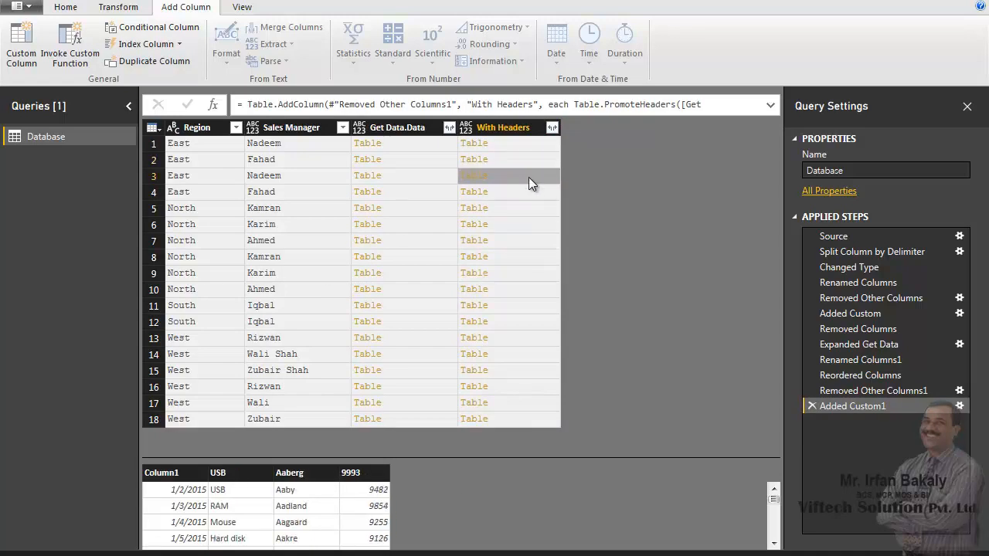
pyautogui.click(529, 195)
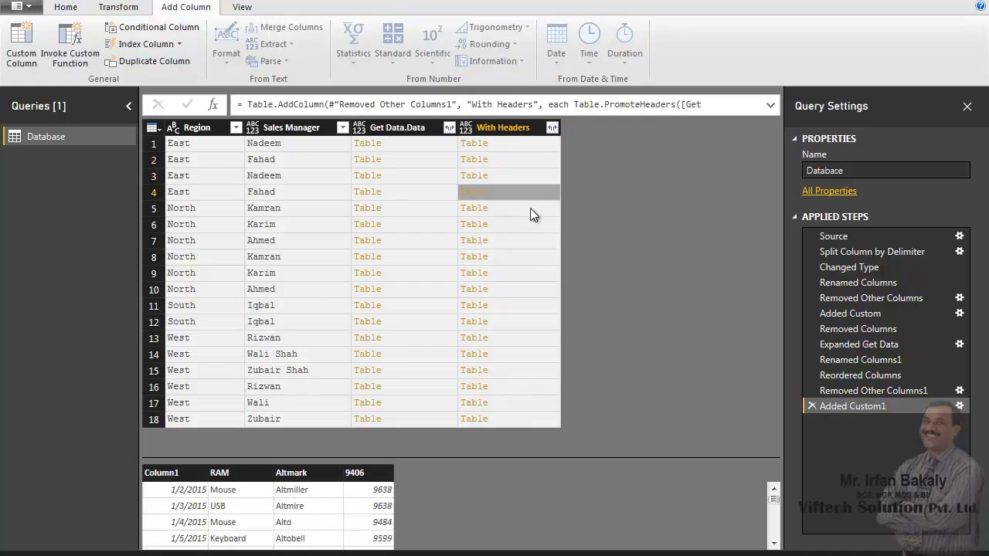
pyautogui.click(530, 210)
pyautogui.click(529, 225)
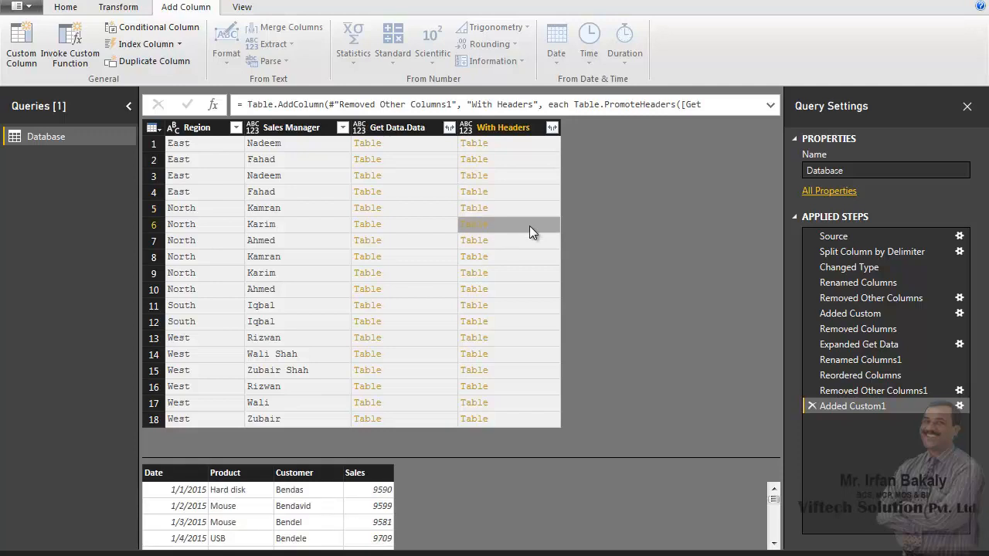
# Remove the Get Data.Data column from the query
pyautogui.click(397, 130)
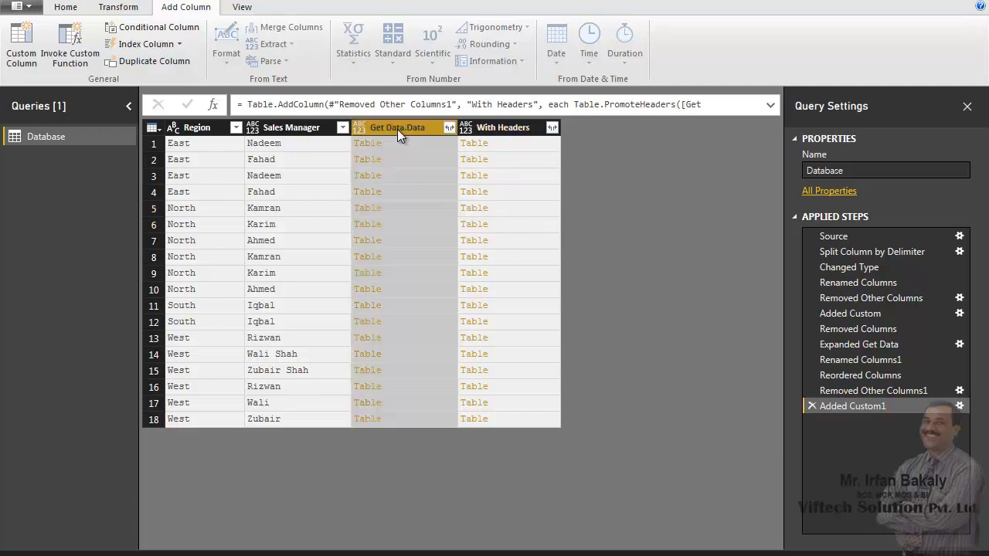
pyautogui.rightClick(397, 129)
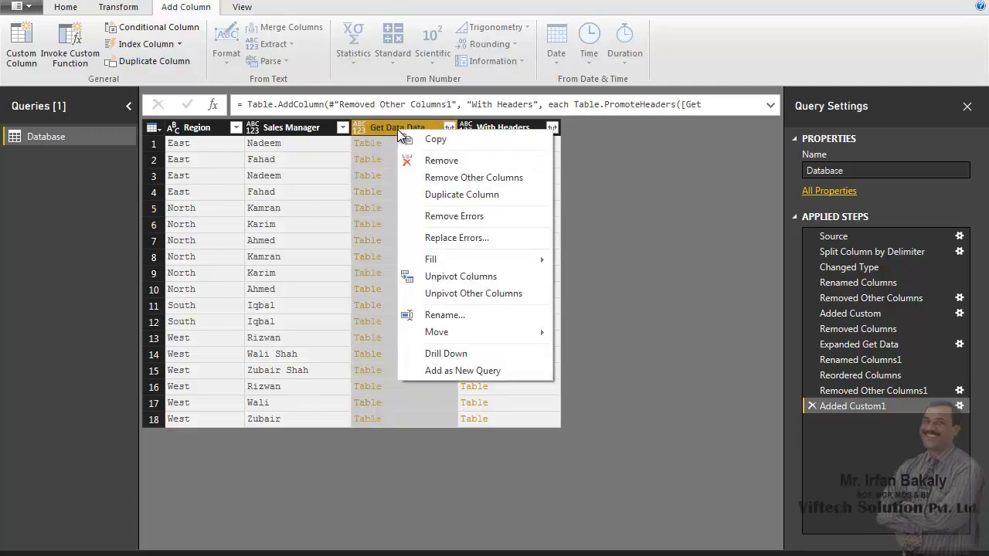
pyautogui.click(428, 161)
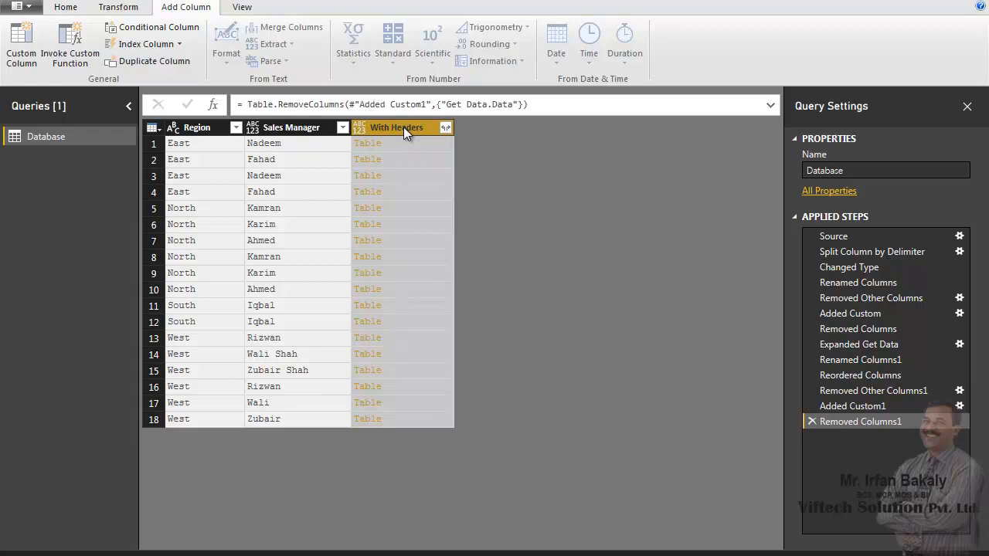
# Move the With Headers column in front of Region and expand it into Date, Product, Customer and Sales, keeping the original name as prefix
pyautogui.moveTo(403, 127); pyautogui.dragTo(219, 130)
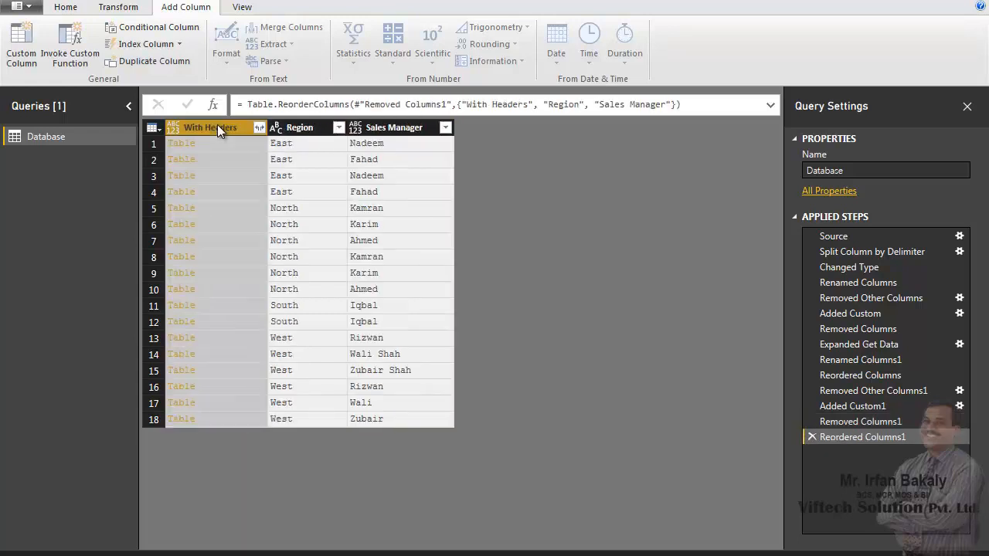
pyautogui.click(258, 128)
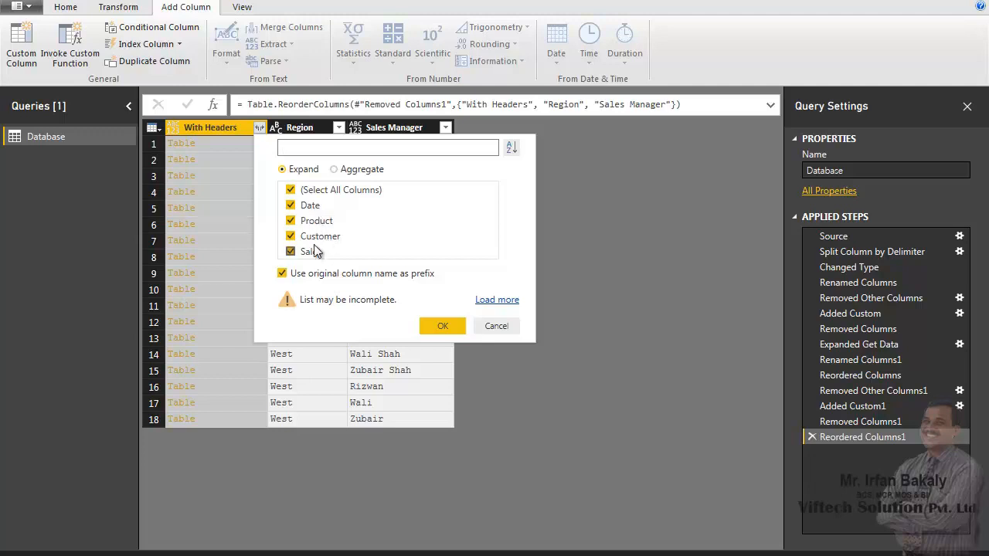
pyautogui.click(441, 326)
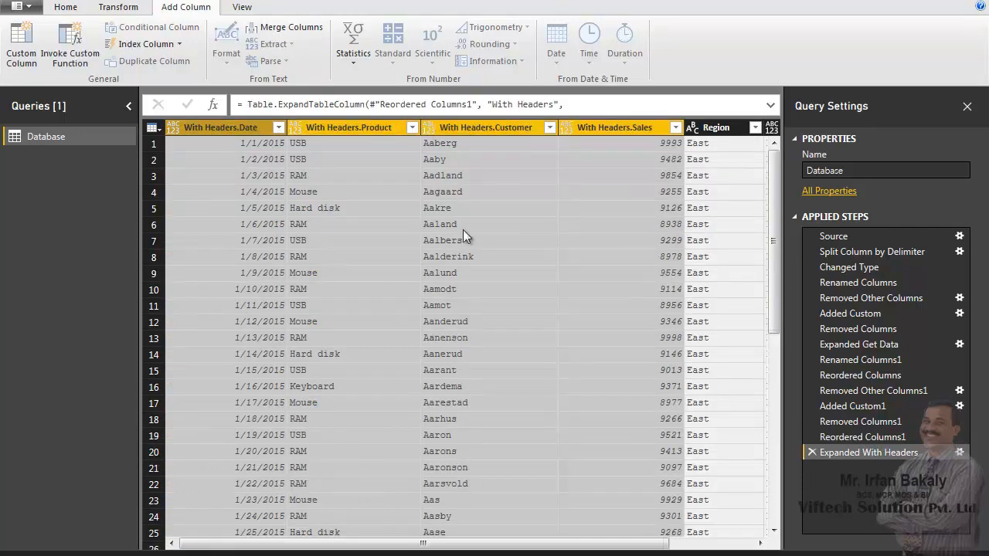
# Rename the expanded date, product and customer columns as Date, Product and Customers
pyautogui.moveTo(605, 549); pyautogui.dragTo(627, 549)
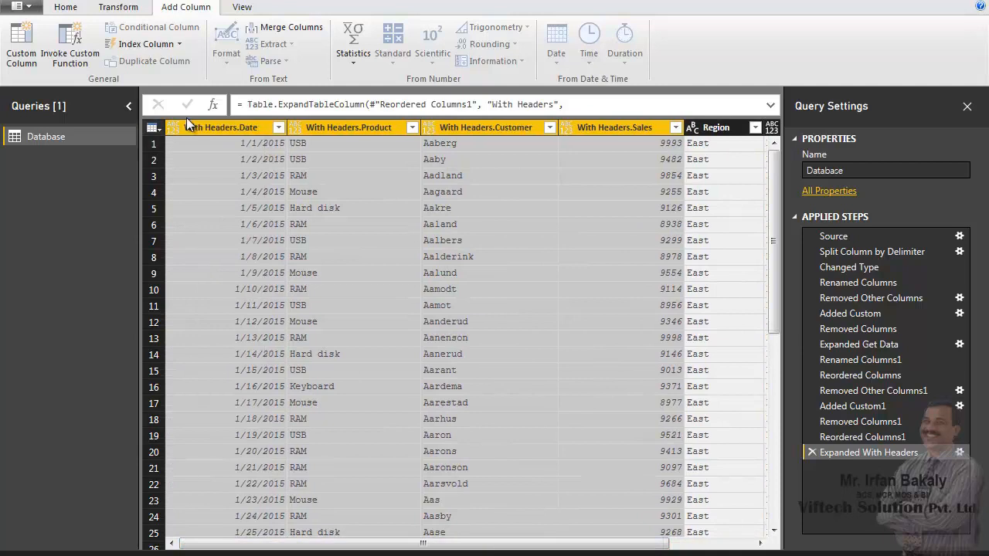
pyautogui.doubleClick(232, 128)
pyautogui.write('Date')
pyautogui.press('Return')
pyautogui.doubleClick(304, 128)
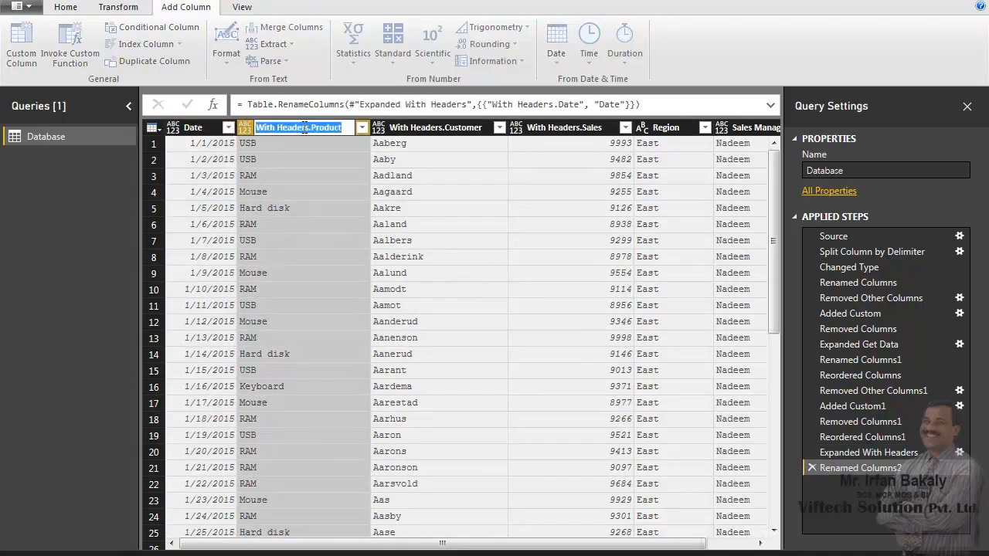
pyautogui.write('Product')
pyautogui.press('Return')
pyautogui.doubleClick(382, 131)
pyautogui.write('C')
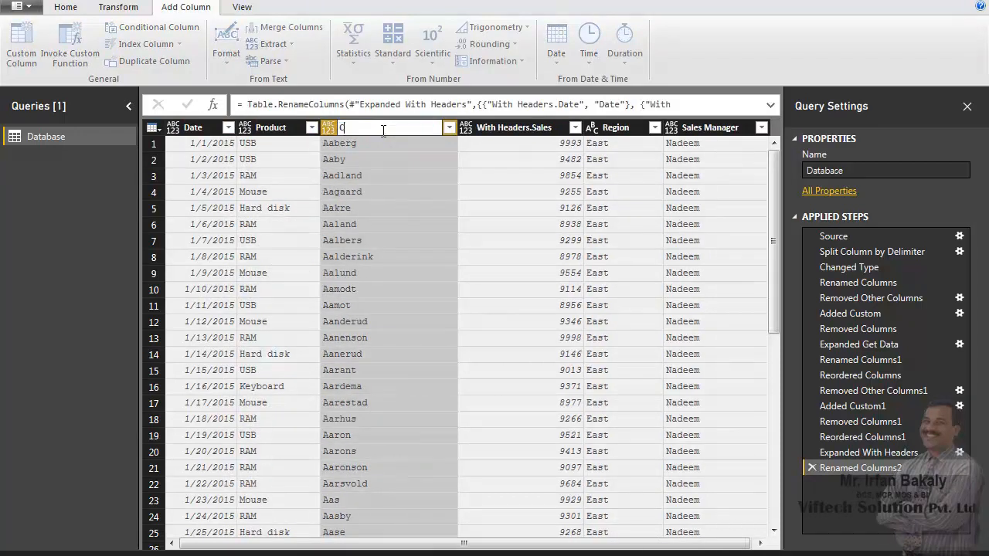
pyautogui.write('ustomers')
pyautogui.press('Return')
# Rename the With Headers.Sales column as Sales and move it to the end, after Sales Manager
pyautogui.doubleClick(479, 128)
pyautogui.write('Sae')
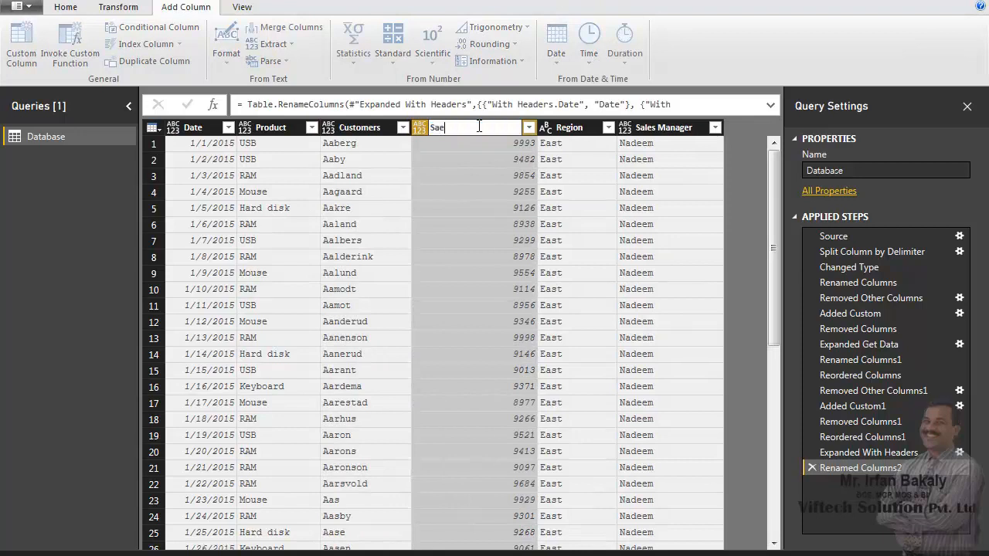
pyautogui.press('BackSpace')
pyautogui.write('les')
pyautogui.press('Return')
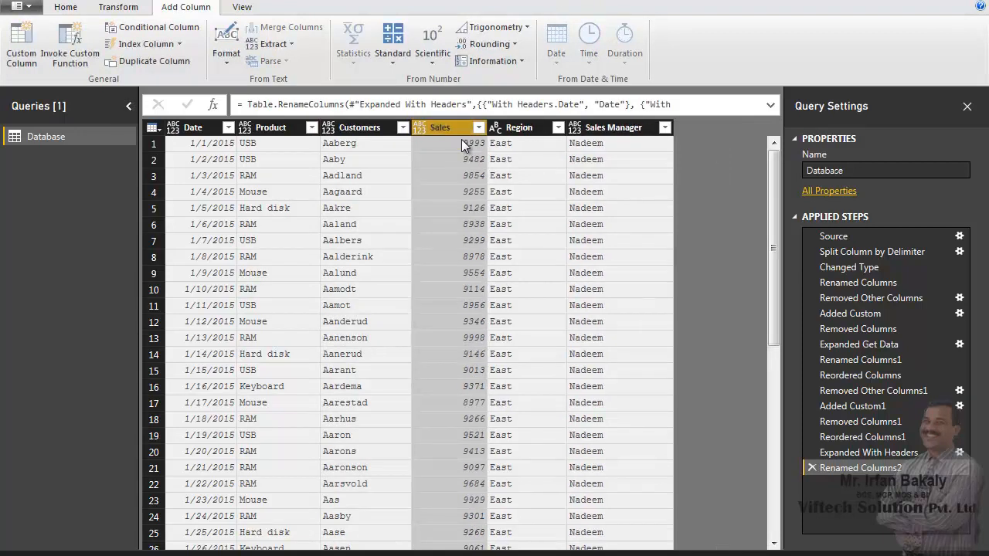
pyautogui.moveTo(432, 128); pyautogui.dragTo(695, 126)
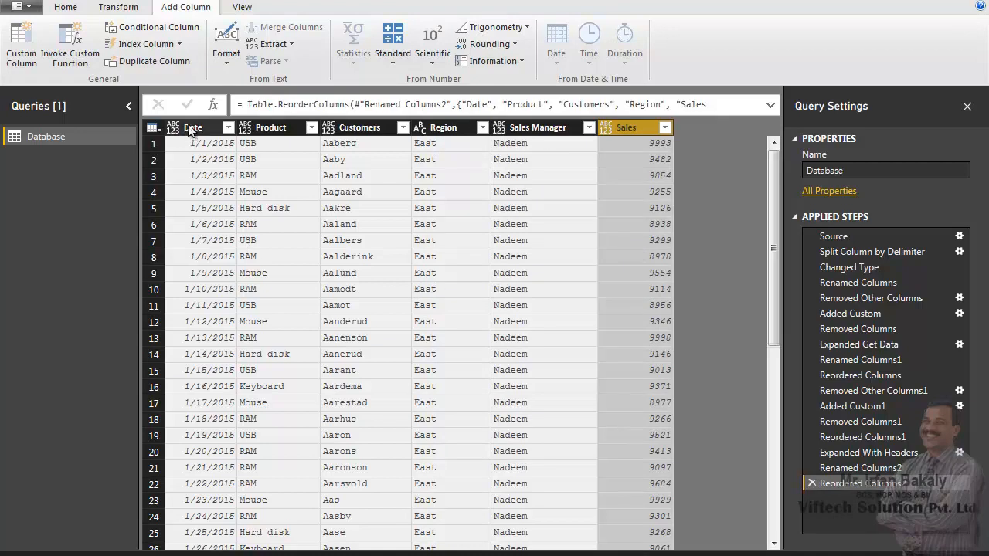
pyautogui.click(541, 273)
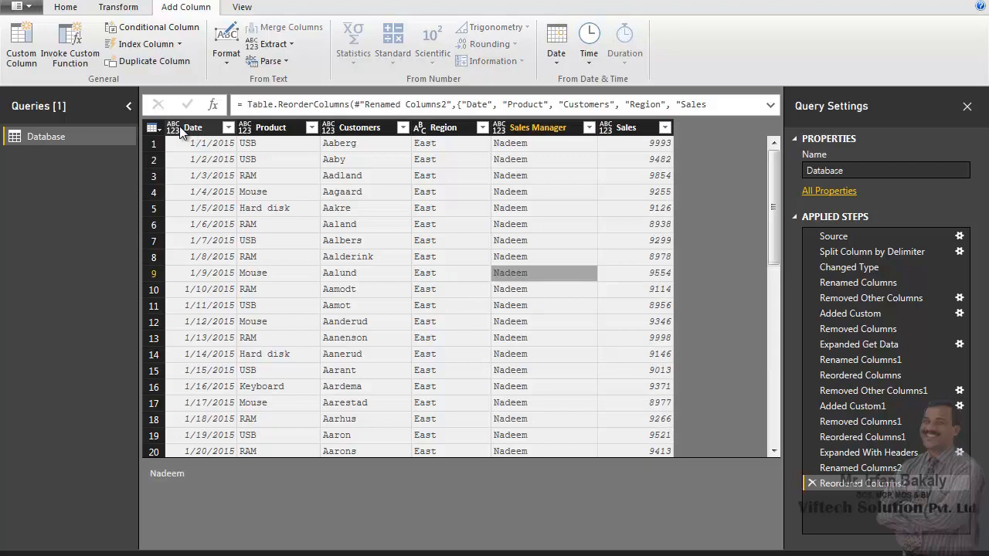
# Set the Date column's data type to Date, and the Product, Customers, Region and Sales Manager columns to Text
pyautogui.click(176, 129)
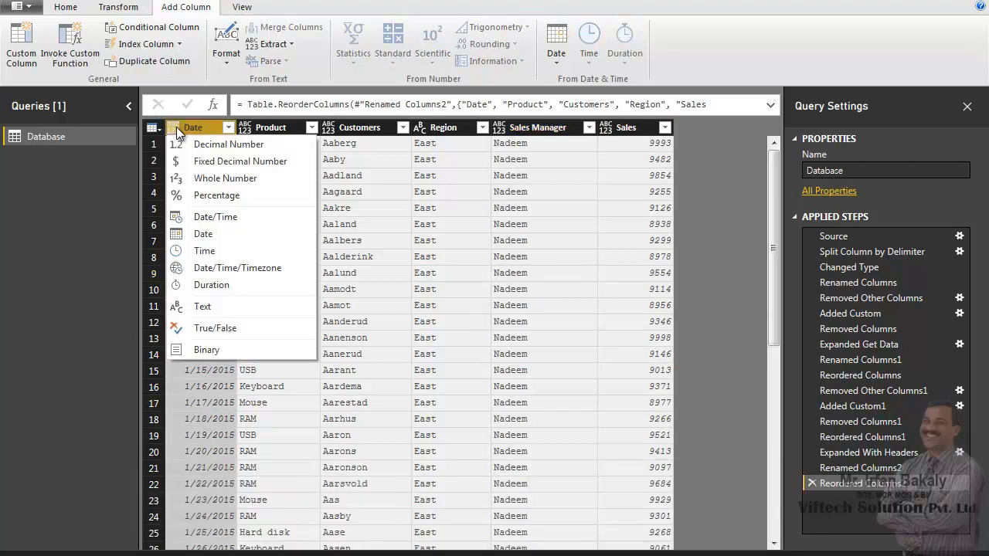
pyautogui.click(182, 230)
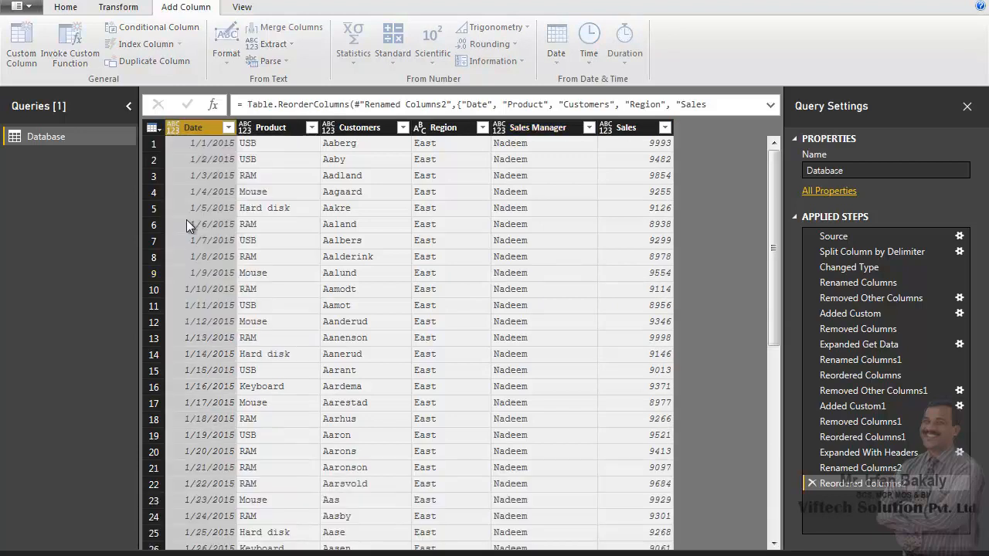
pyautogui.click(248, 128)
pyautogui.click(284, 307)
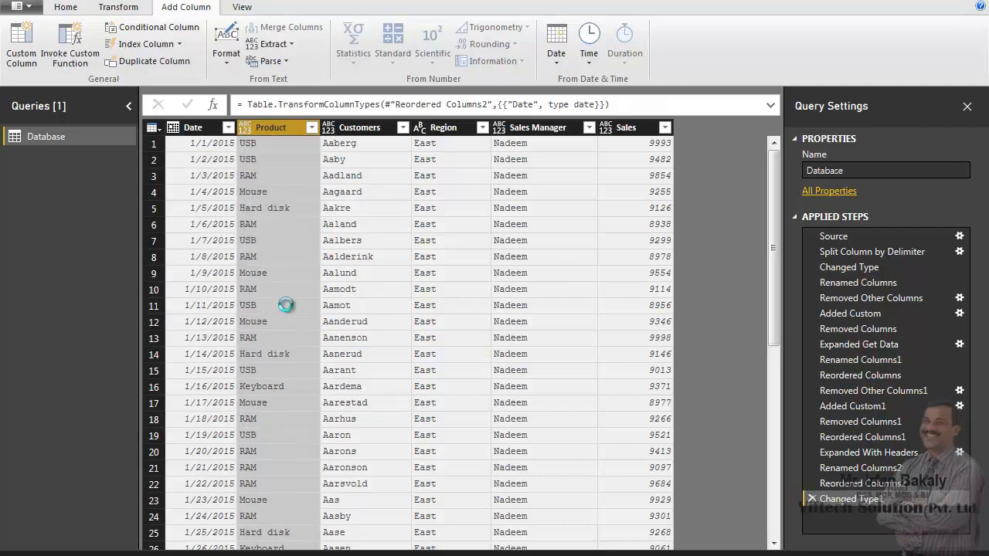
pyautogui.click(327, 128)
pyautogui.click(352, 307)
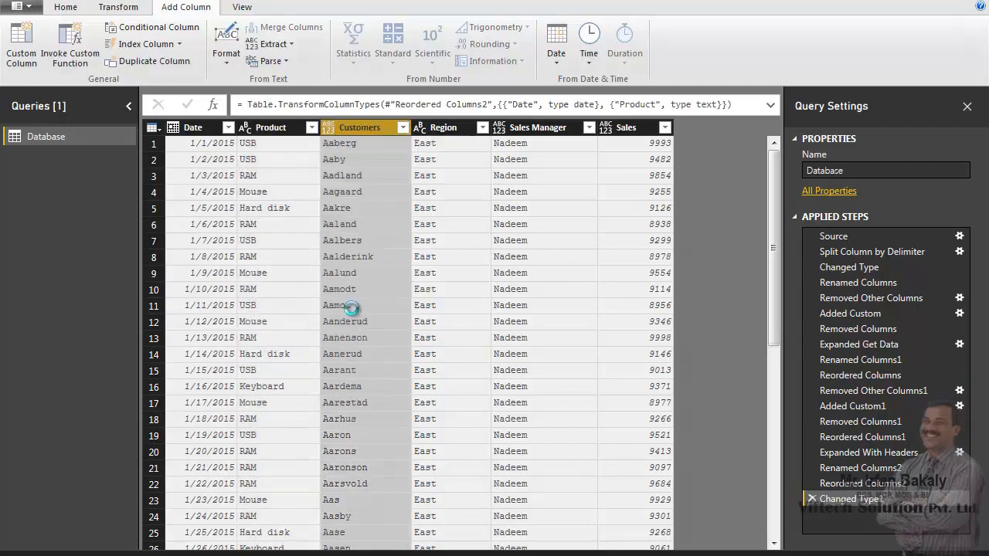
pyautogui.click(417, 130)
pyautogui.click(437, 306)
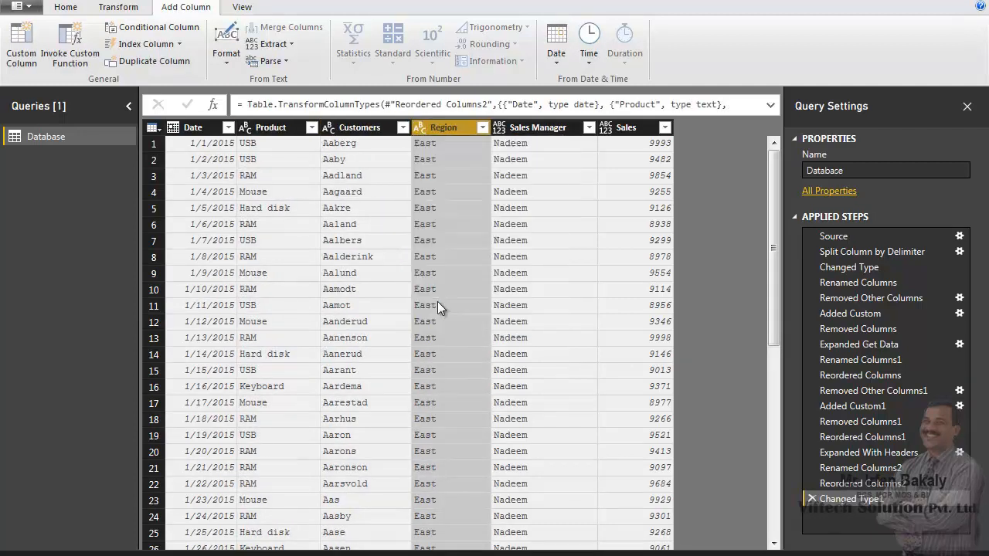
pyautogui.click(498, 128)
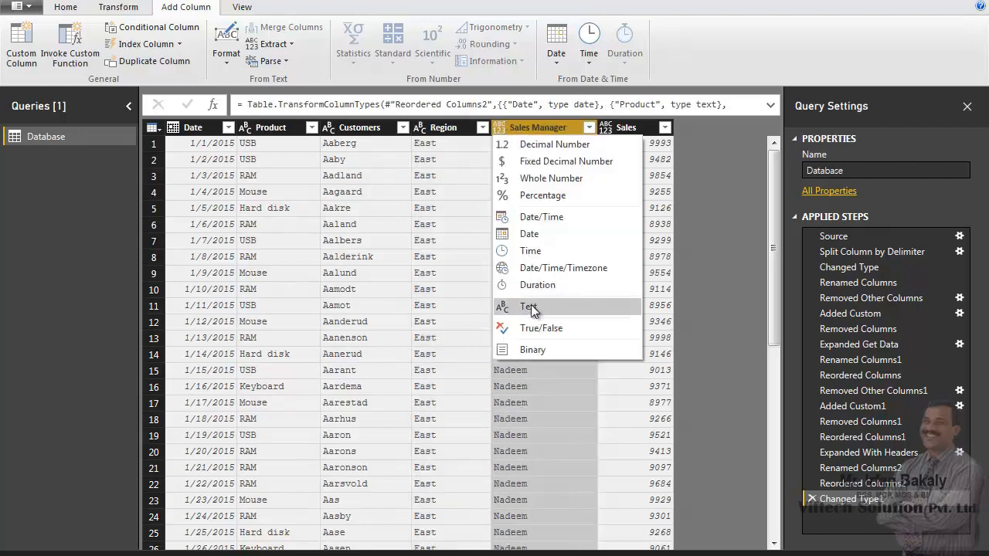
pyautogui.click(532, 306)
# Set the Sales column's data type to Whole Number and rename the query as Final Database
pyautogui.click(609, 129)
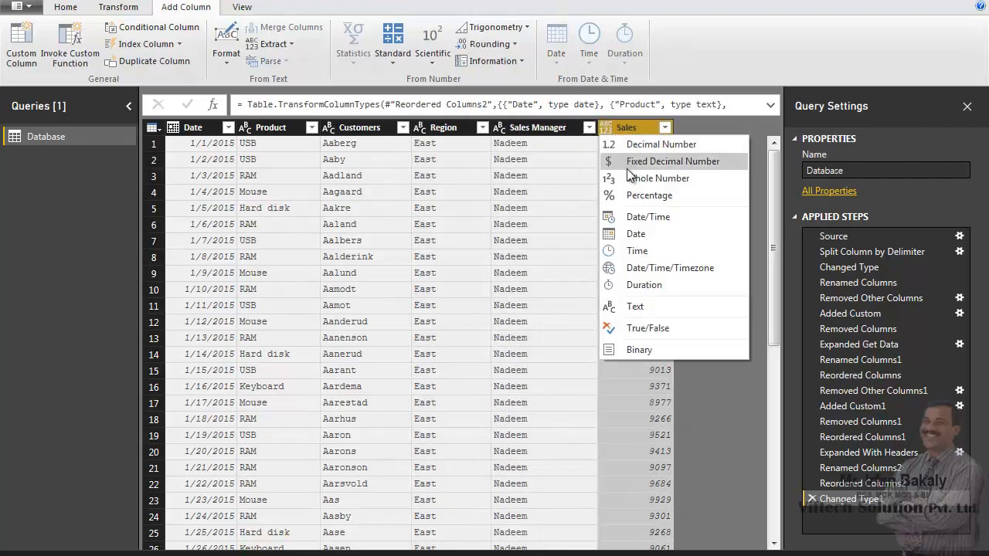
pyautogui.click(632, 180)
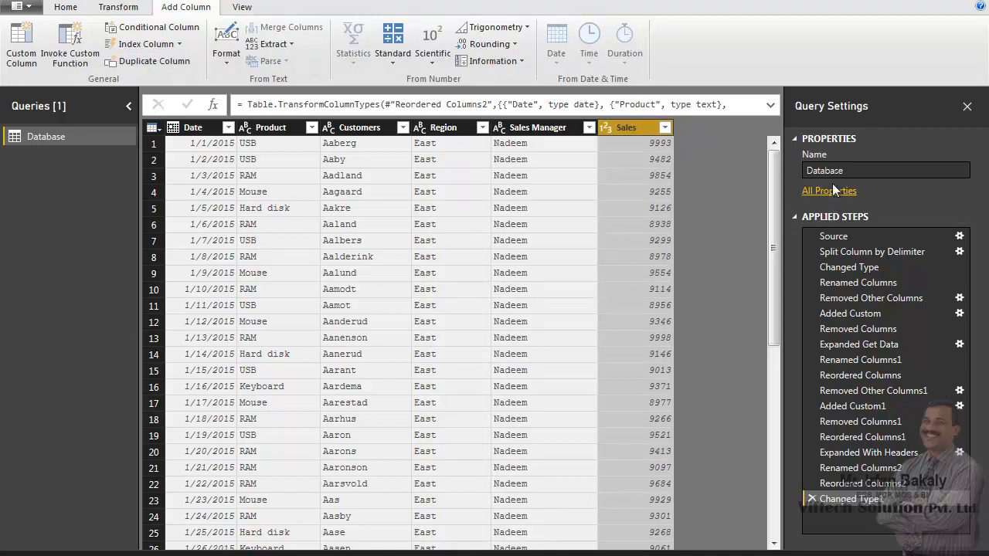
pyautogui.click(858, 170)
pyautogui.write('F')
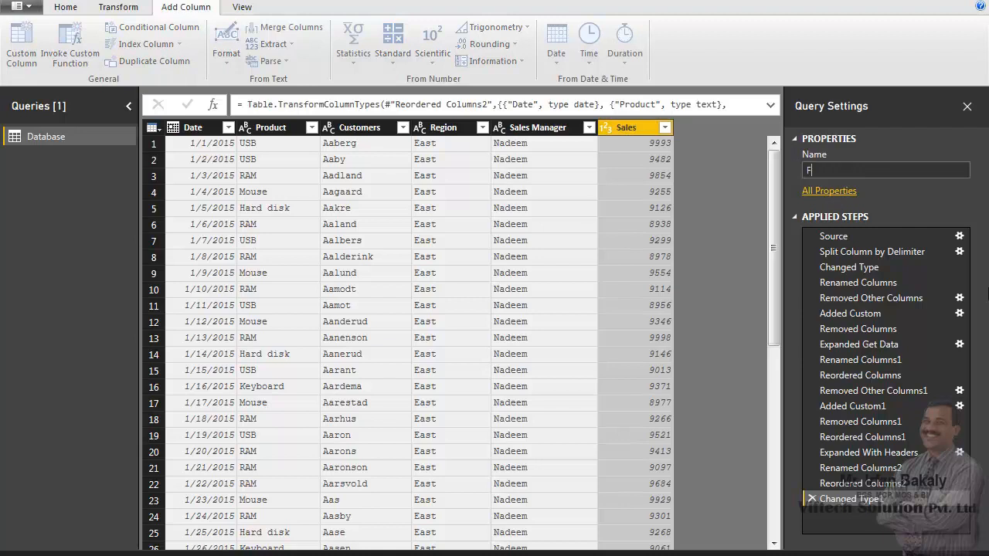
pyautogui.write('inal Datab')
pyautogui.write('ase')
pyautogui.press('Return')
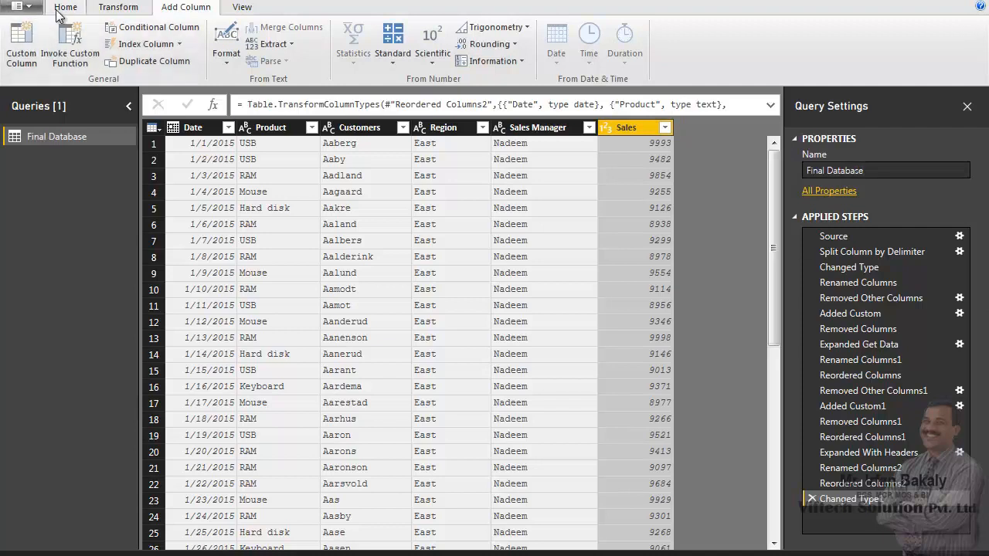
# Close the query editor and apply the changes to load Final Database into the report
pyautogui.click(57, 8)
pyautogui.click(27, 64)
pyautogui.click(36, 79)
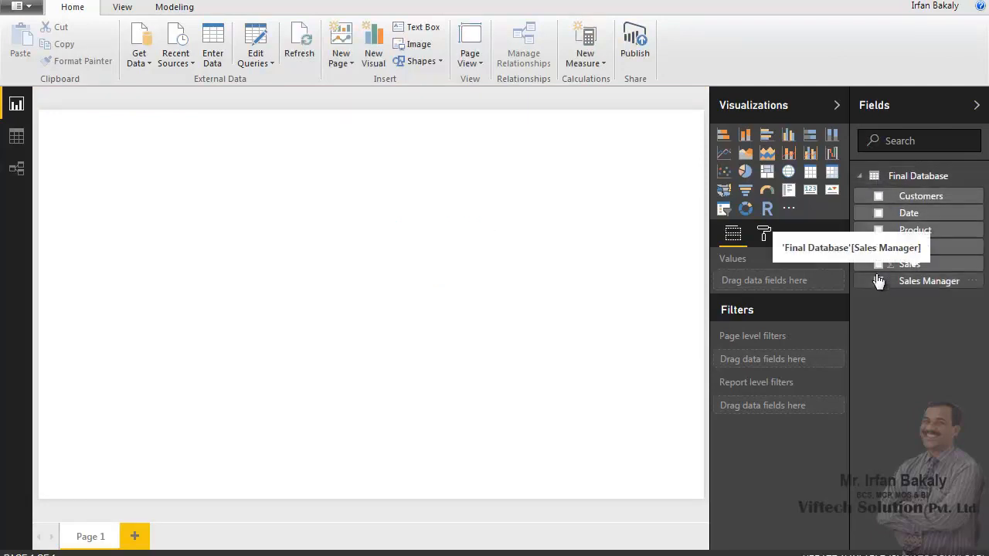
# Add a pie chart of Sales by Region to the report page
pyautogui.click(878, 247)
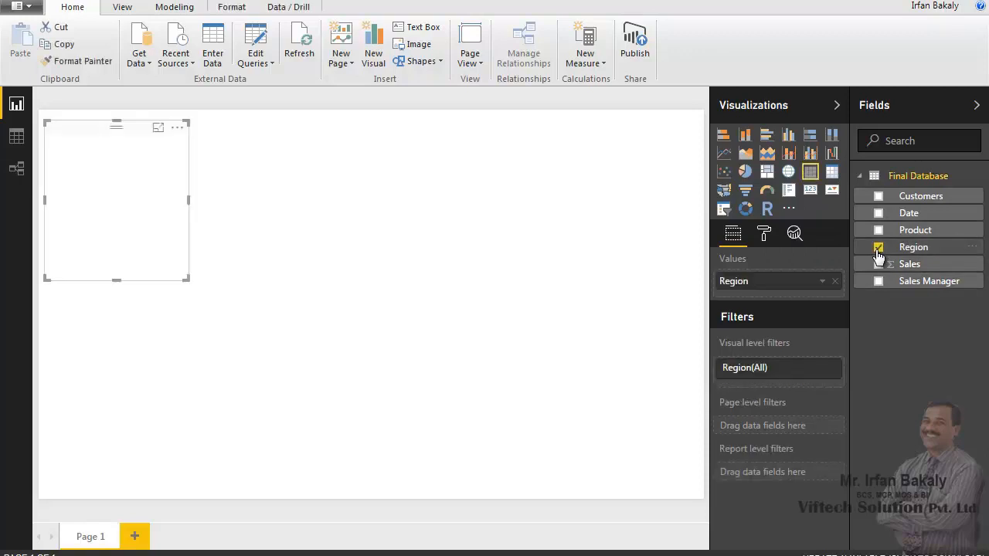
pyautogui.click(878, 264)
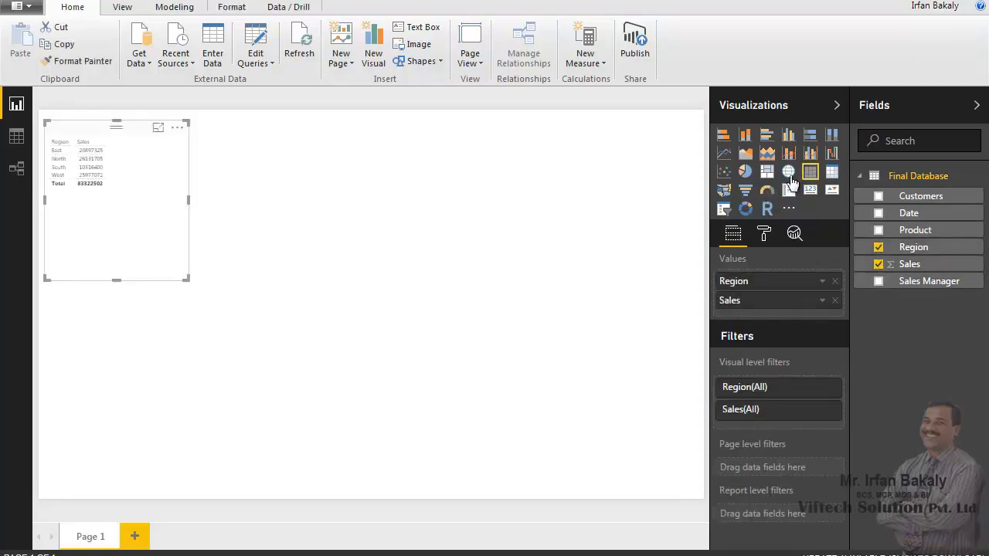
pyautogui.click(745, 172)
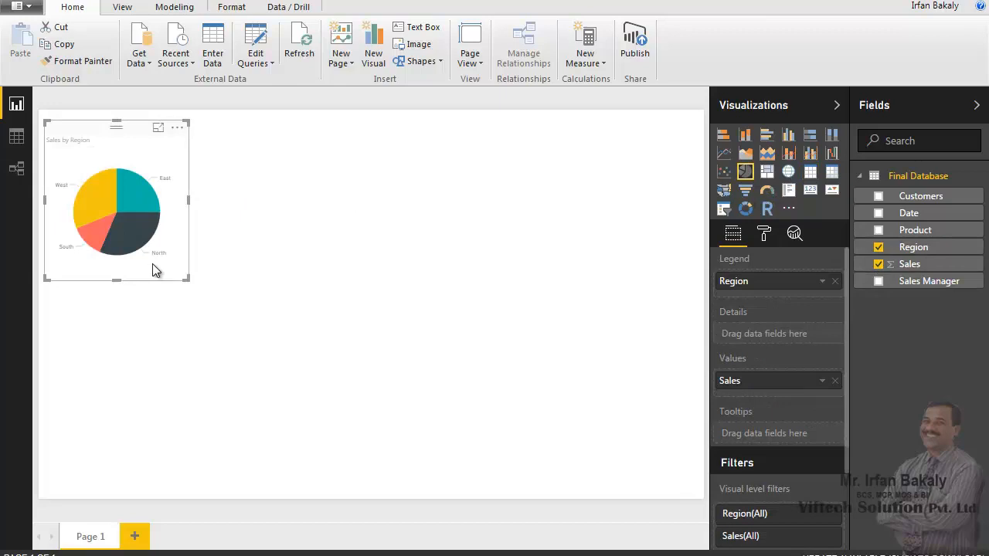
pyautogui.click(288, 260)
# Add a table of Region and Sales below the pie chart
pyautogui.click(878, 248)
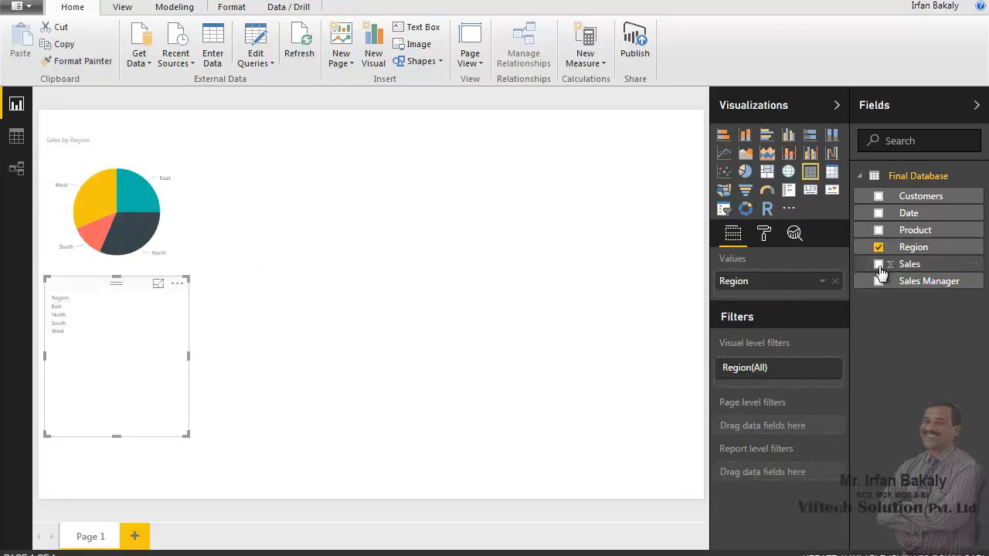
pyautogui.click(879, 264)
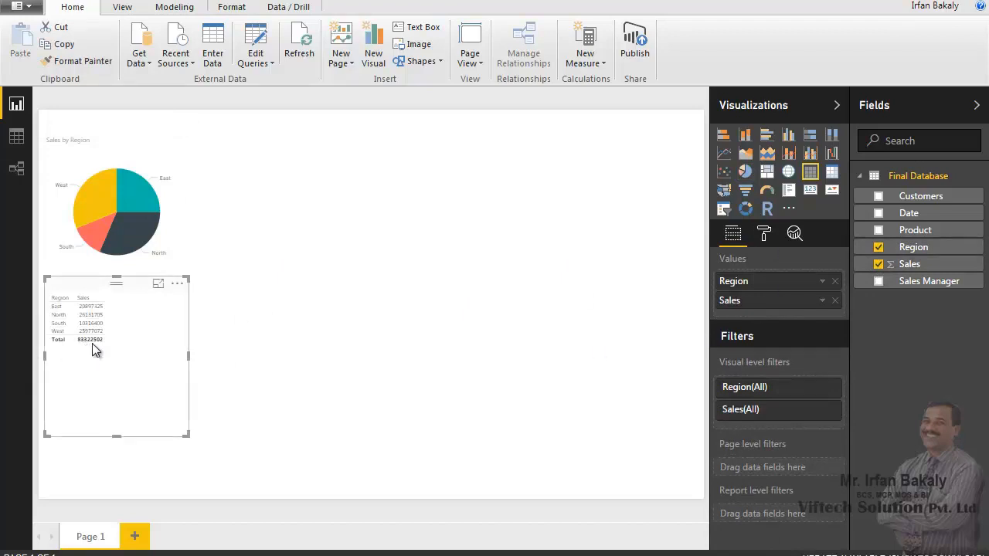
pyautogui.click(256, 326)
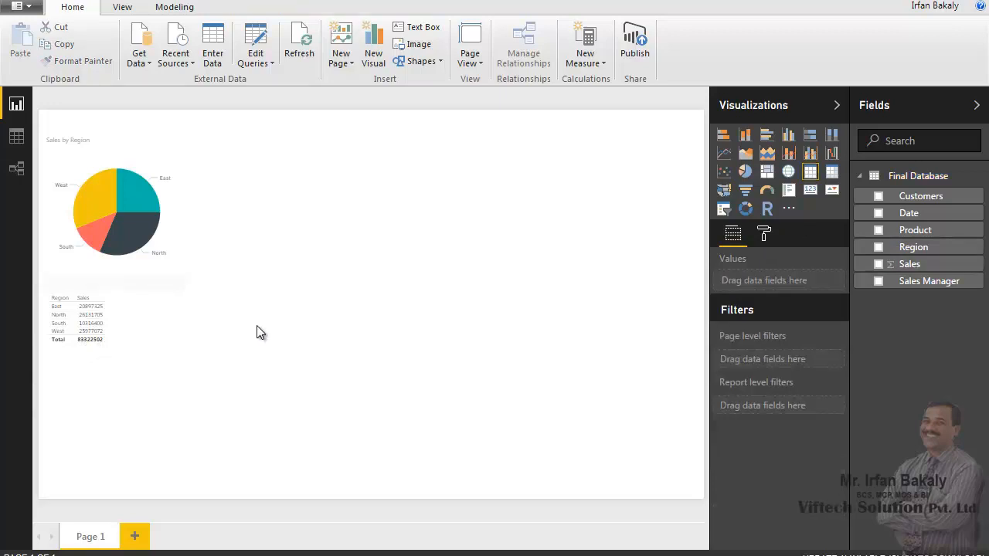
# Add a stacked column chart of Sales by Product beside the pie chart and enlarge it
pyautogui.click(879, 231)
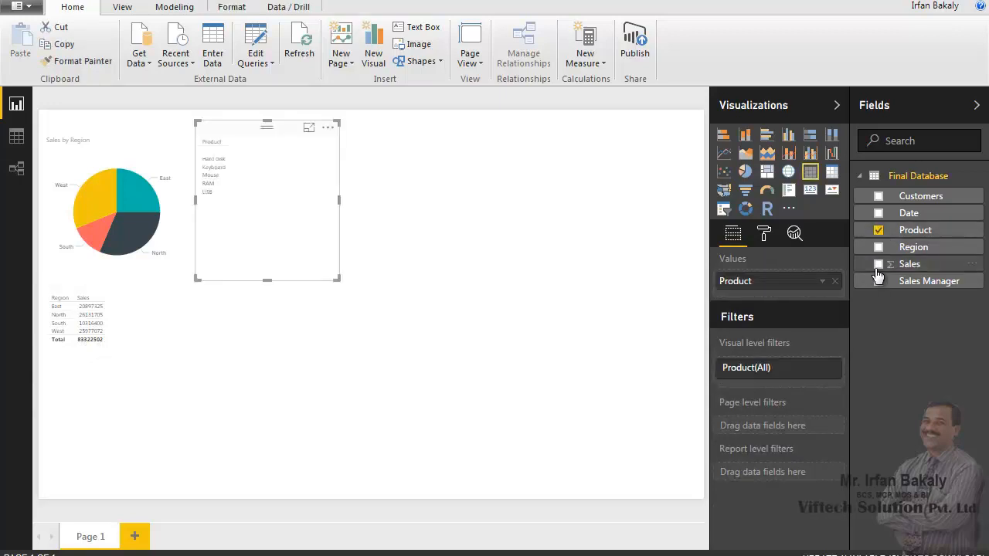
pyautogui.click(879, 265)
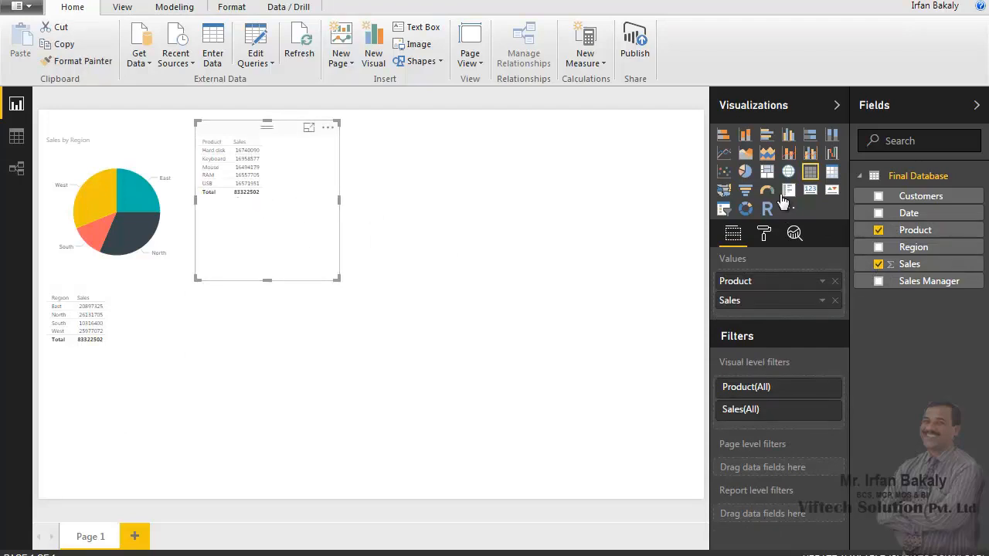
pyautogui.click(745, 135)
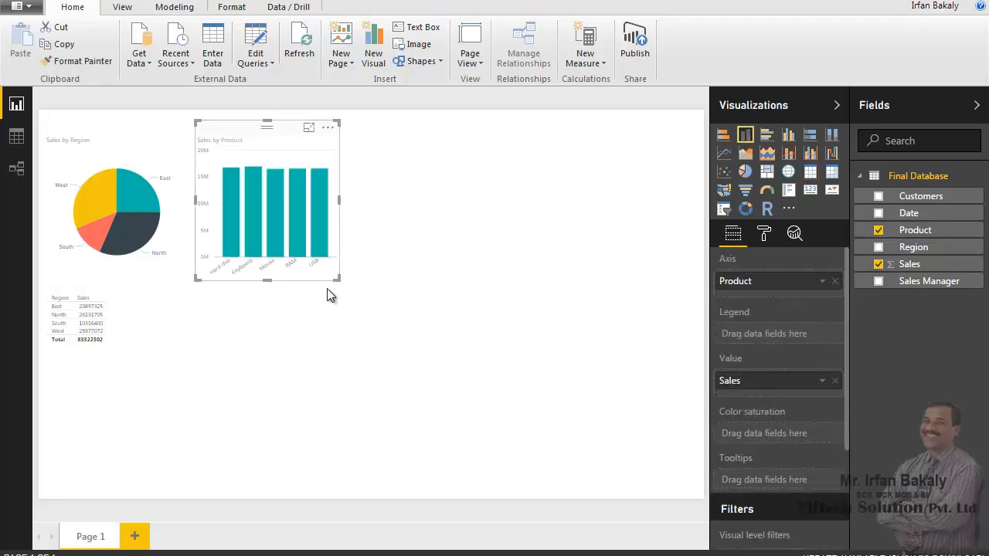
pyautogui.moveTo(335, 280); pyautogui.dragTo(406, 286)
pyautogui.click(464, 287)
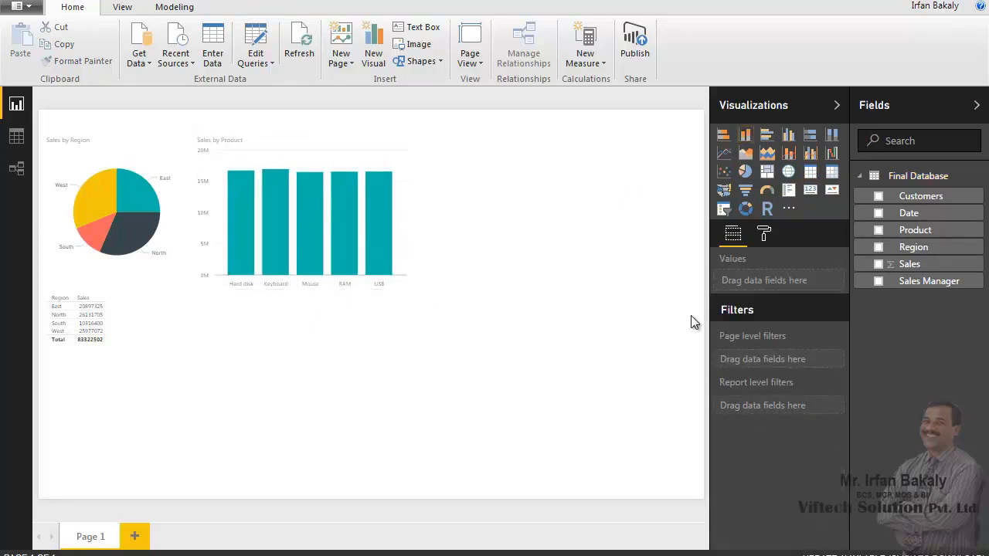
# Add a table of Customers and Sales beside the column chart and enlarge it
pyautogui.click(879, 197)
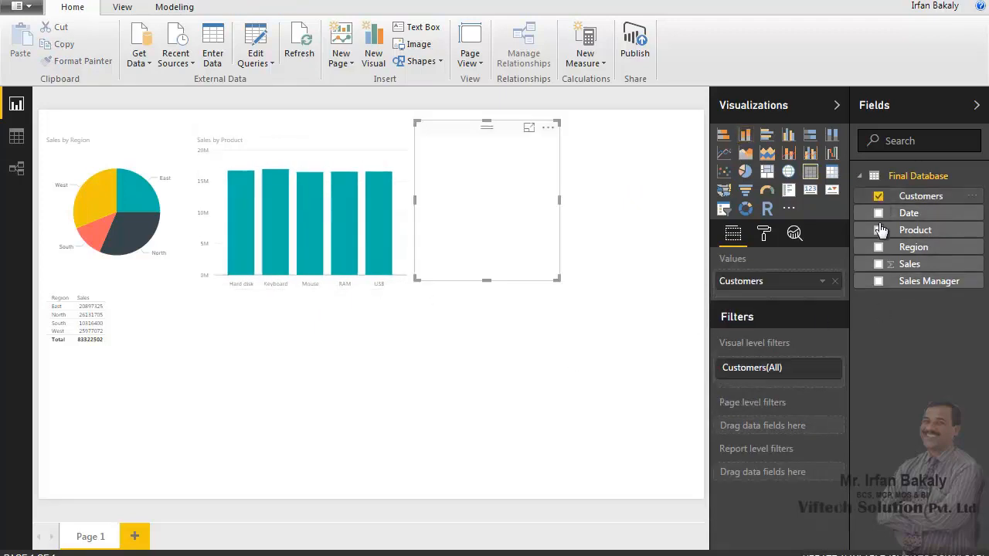
pyautogui.click(879, 264)
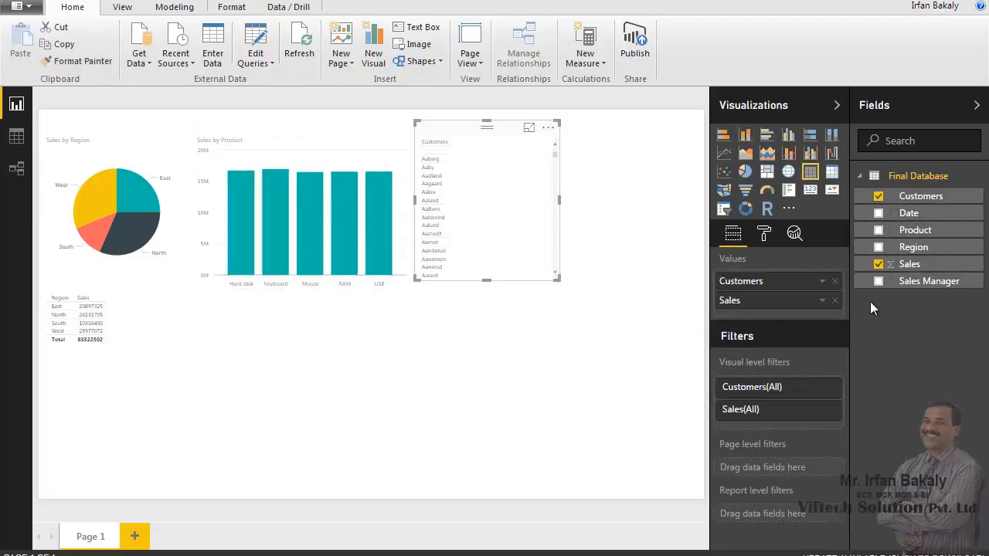
pyautogui.moveTo(559, 279); pyautogui.dragTo(618, 289)
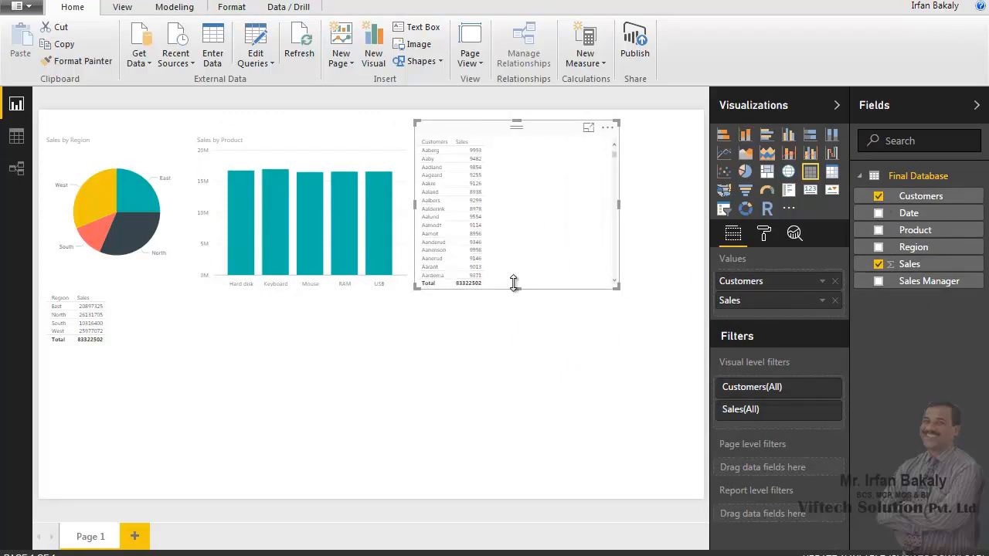
pyautogui.click(304, 328)
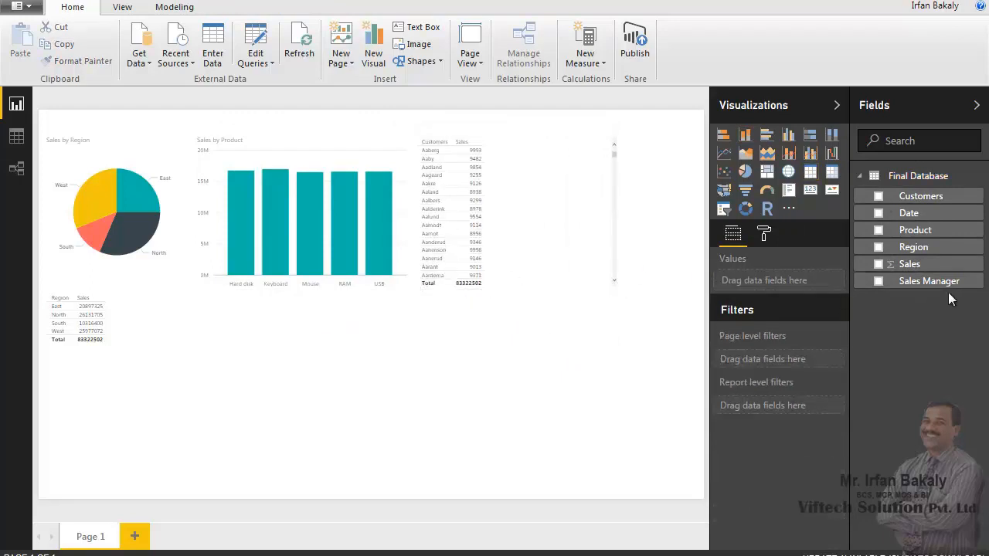
# Add a stacked bar chart of Sales by Sales Manager and enlarge it so all managers fit
pyautogui.click(878, 282)
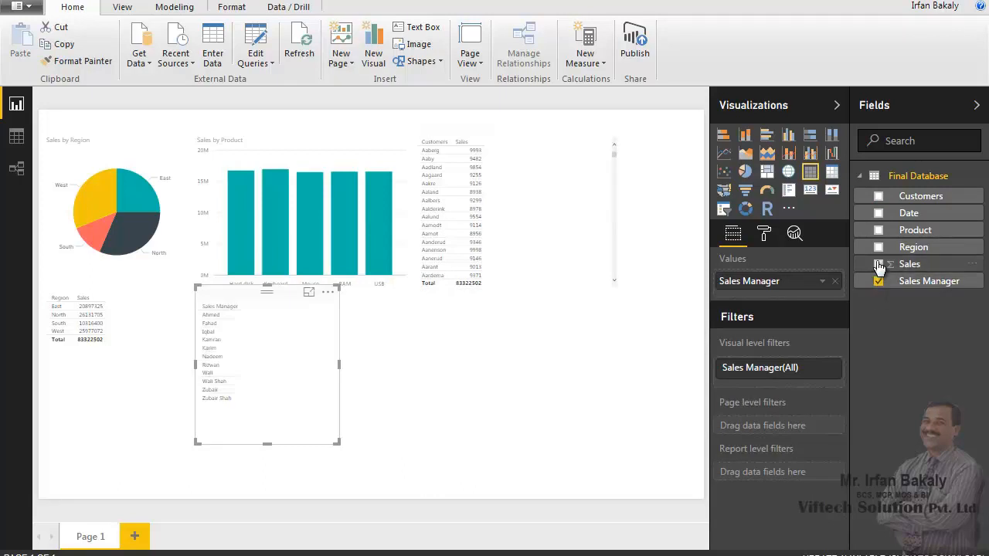
pyautogui.click(879, 264)
pyautogui.click(723, 136)
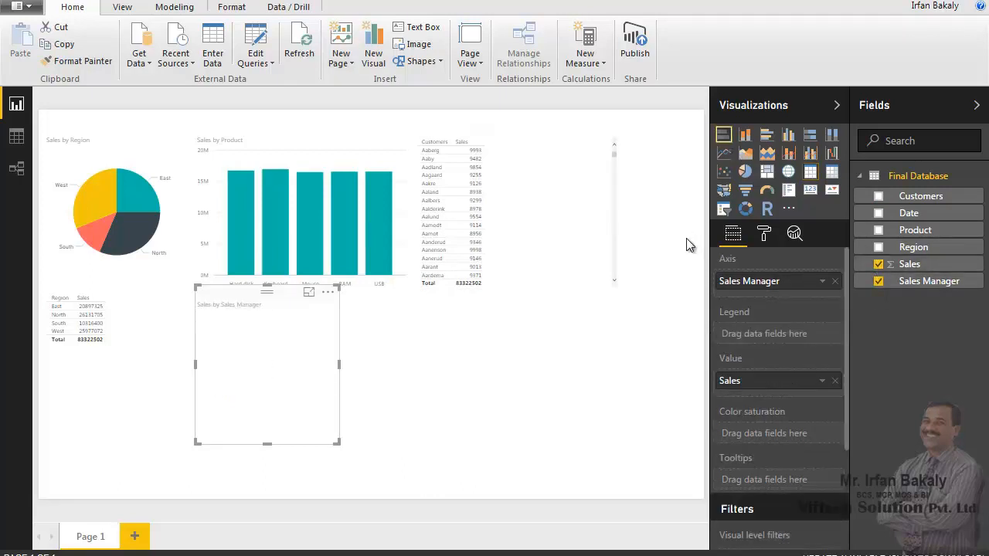
pyautogui.moveTo(336, 442); pyautogui.dragTo(416, 490)
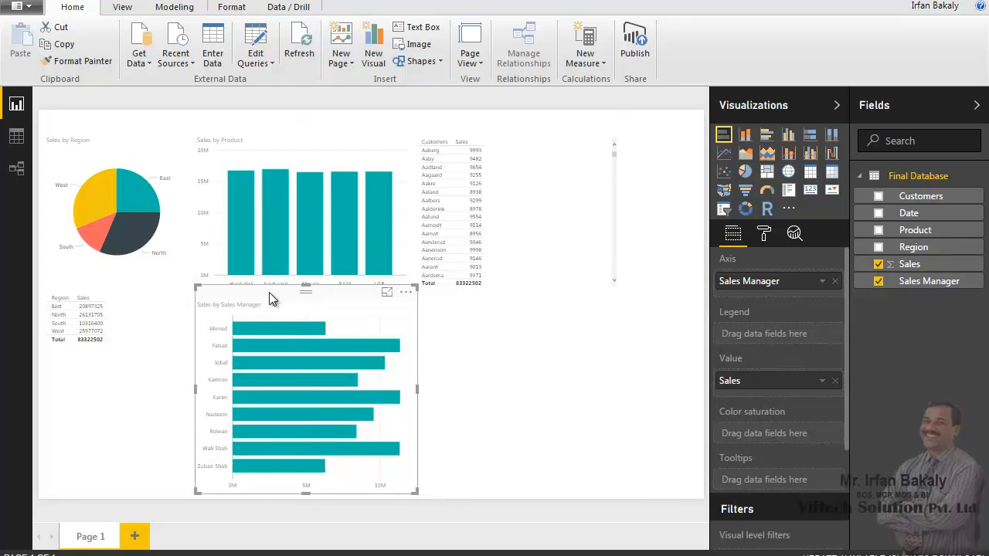
# Move the Customers table below the column chart and place the Sales Manager bar chart in the space beside that chart
pyautogui.moveTo(267, 293); pyautogui.dragTo(531, 298)
pyautogui.moveTo(507, 133); pyautogui.dragTo(287, 319)
pyautogui.moveTo(522, 303); pyautogui.dragTo(522, 152)
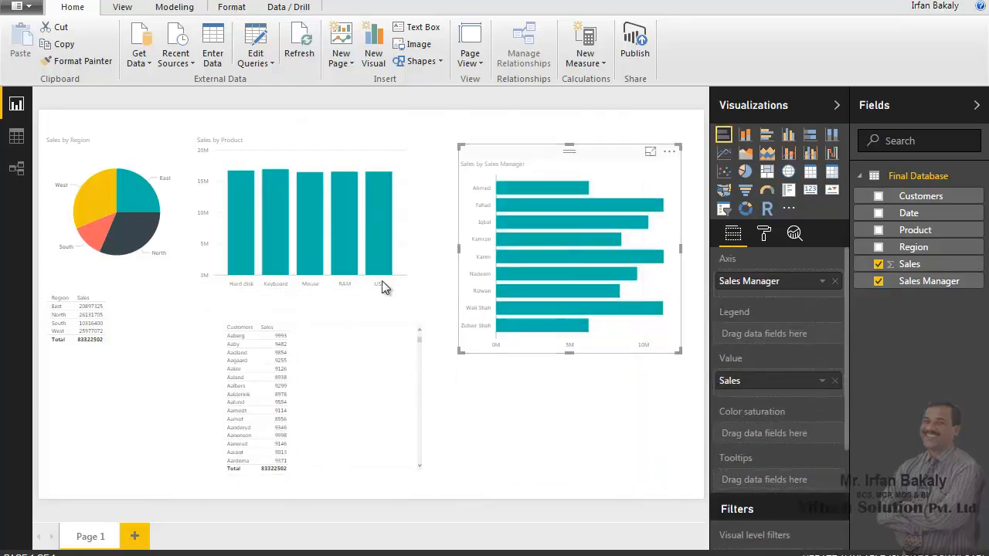
pyautogui.moveTo(292, 316); pyautogui.dragTo(278, 309)
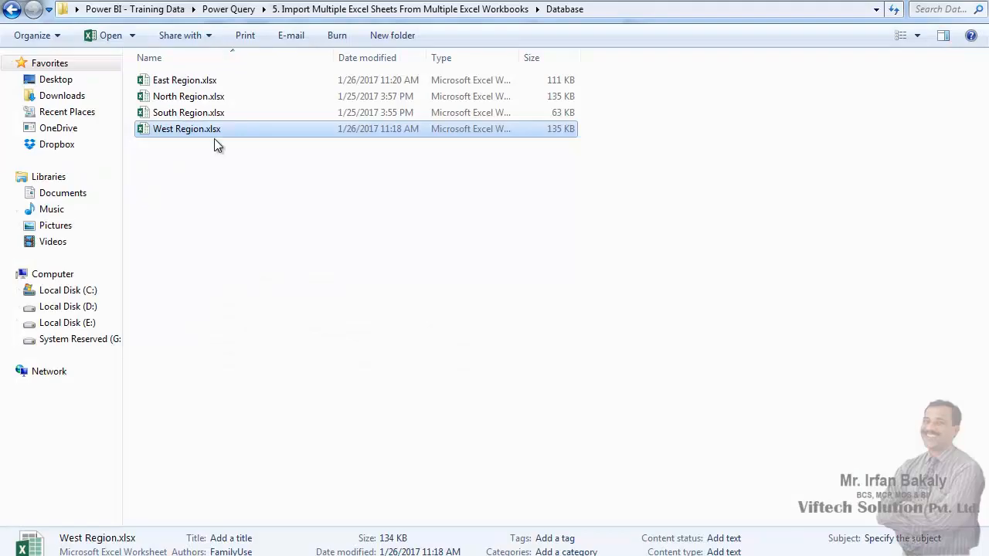
# Open West Region.xlsx in Excel, copy its last sheet to the end and name the copy with the new sales manager's first name
pyautogui.doubleClick(173, 136)
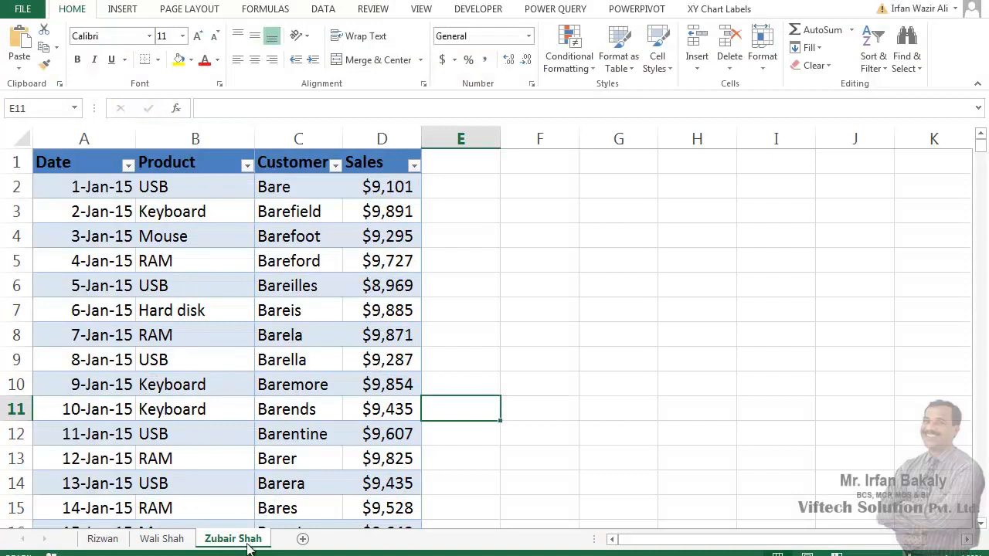
pyautogui.rightClick(248, 541)
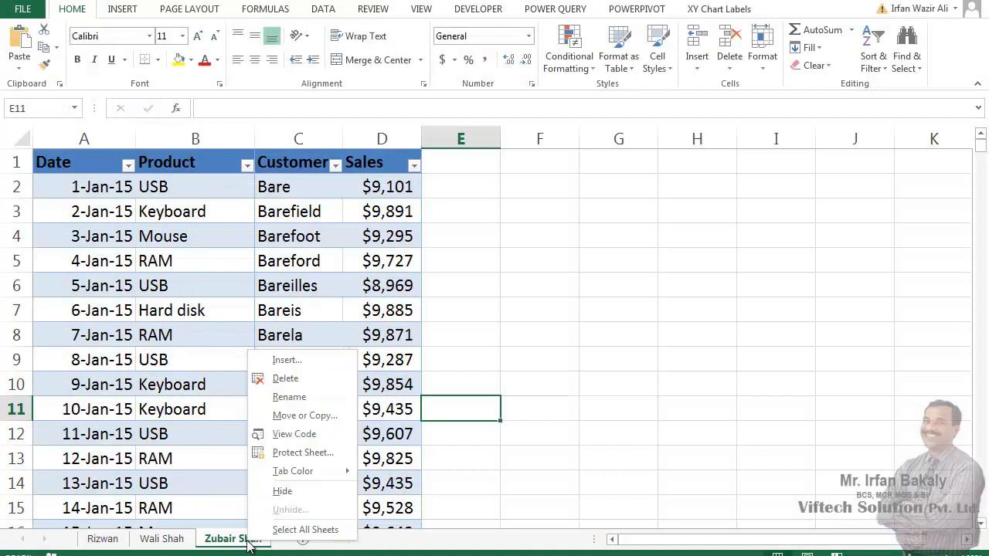
pyautogui.click(316, 418)
pyautogui.click(251, 420)
pyautogui.click(261, 476)
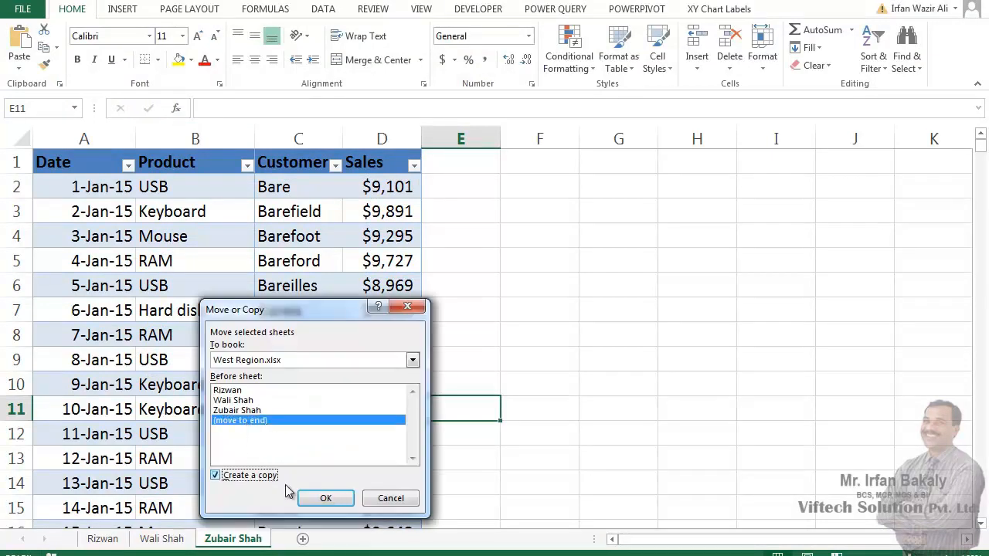
pyautogui.click(319, 498)
pyautogui.write('Irfan')
pyautogui.press('Return')
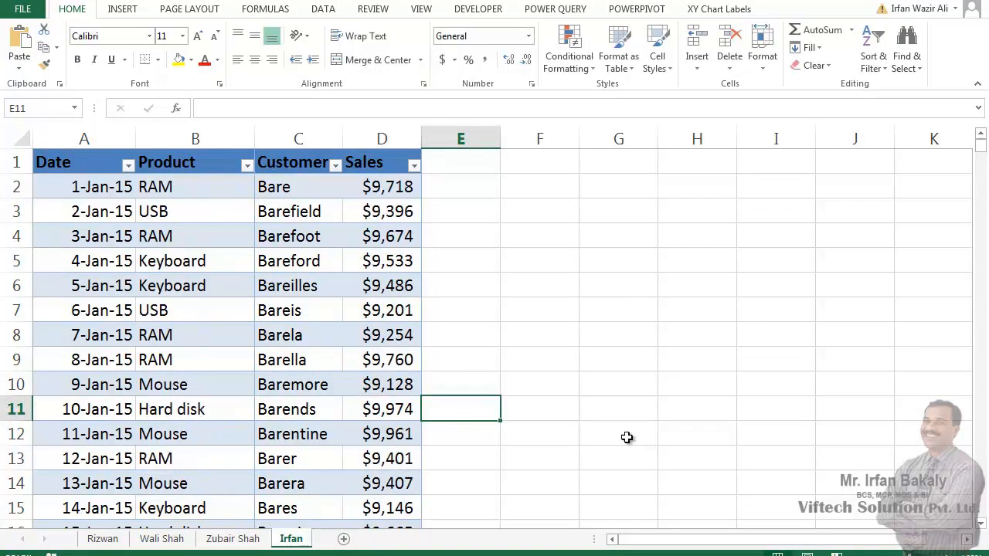
# Switch to Power BI, refresh the report from the updated workbook and inspect the new manager's bar in the Sales Manager chart
pyautogui.click(326, 284)
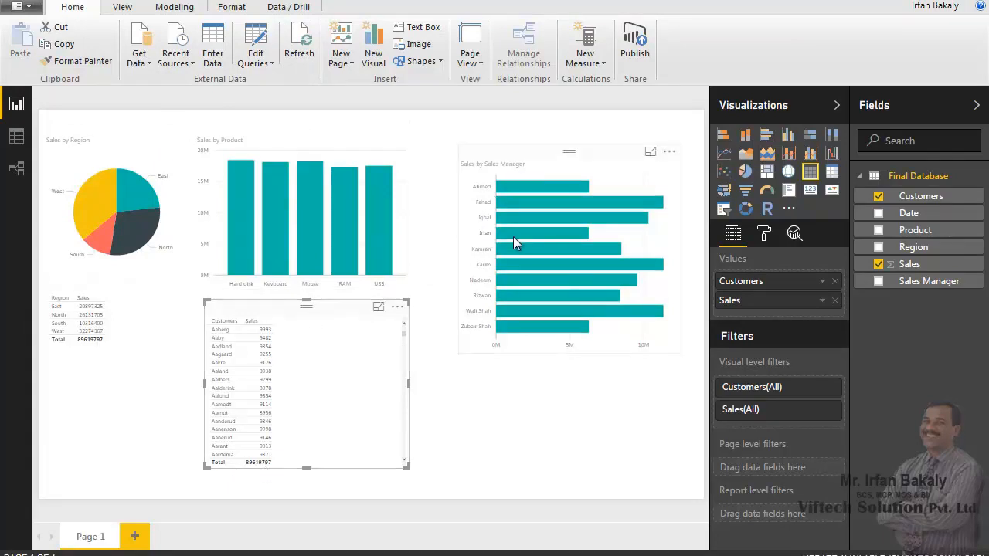
pyautogui.moveTo(538, 243)
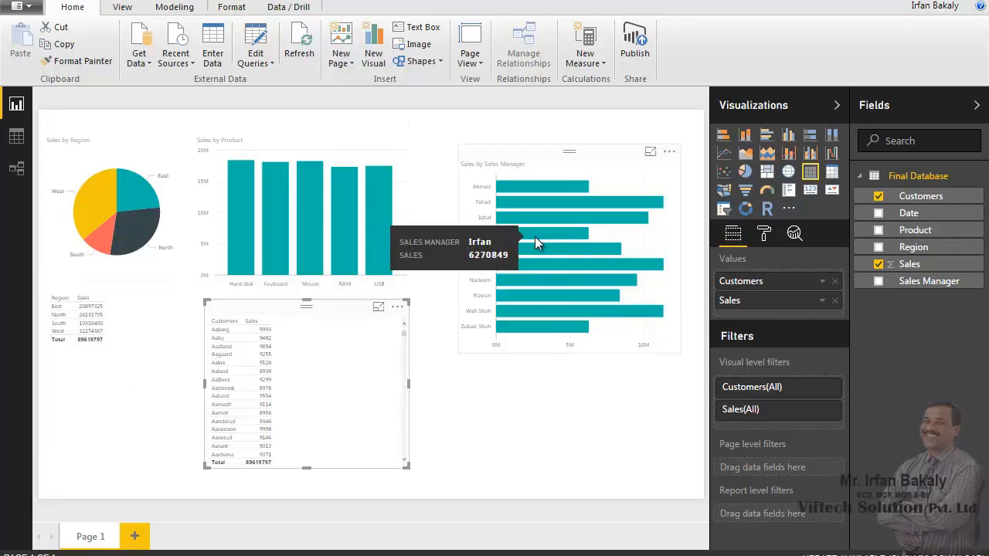